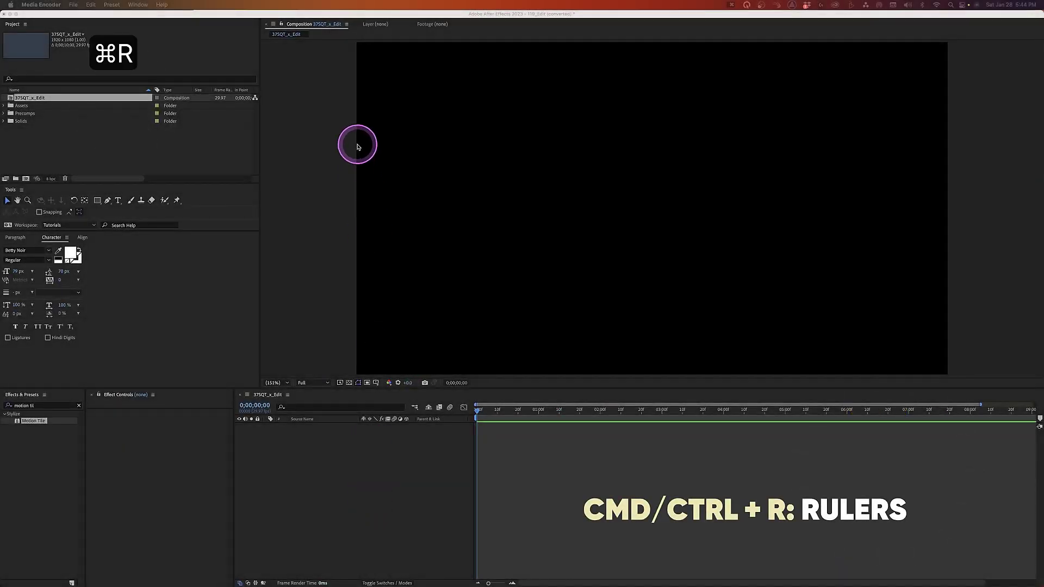
Add a horizontal guide positioned exactly at 540 pixels.
click(324, 122)
key(super+r)
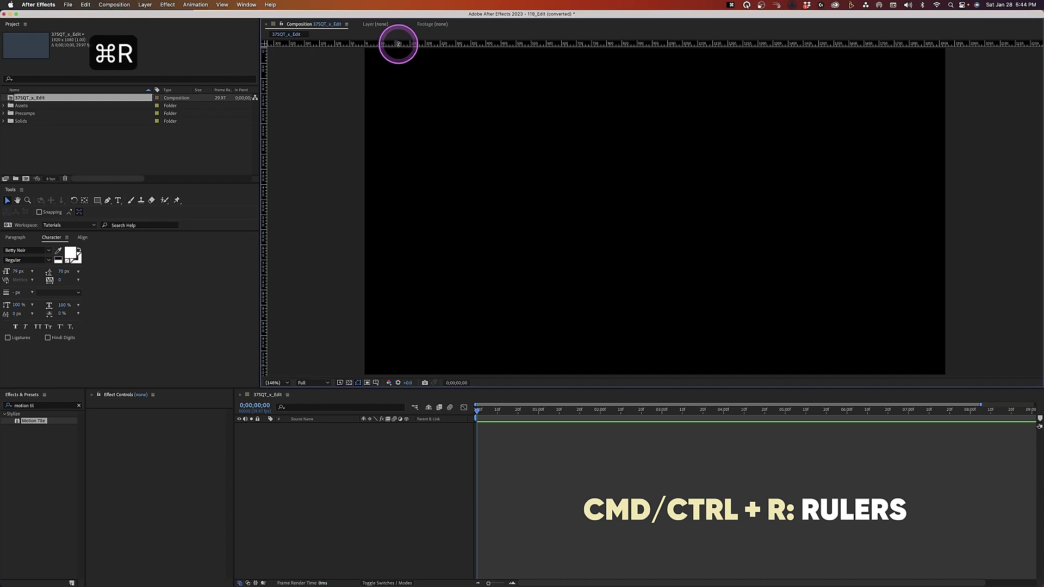
drag(398, 43, 403, 196)
key(super+z)
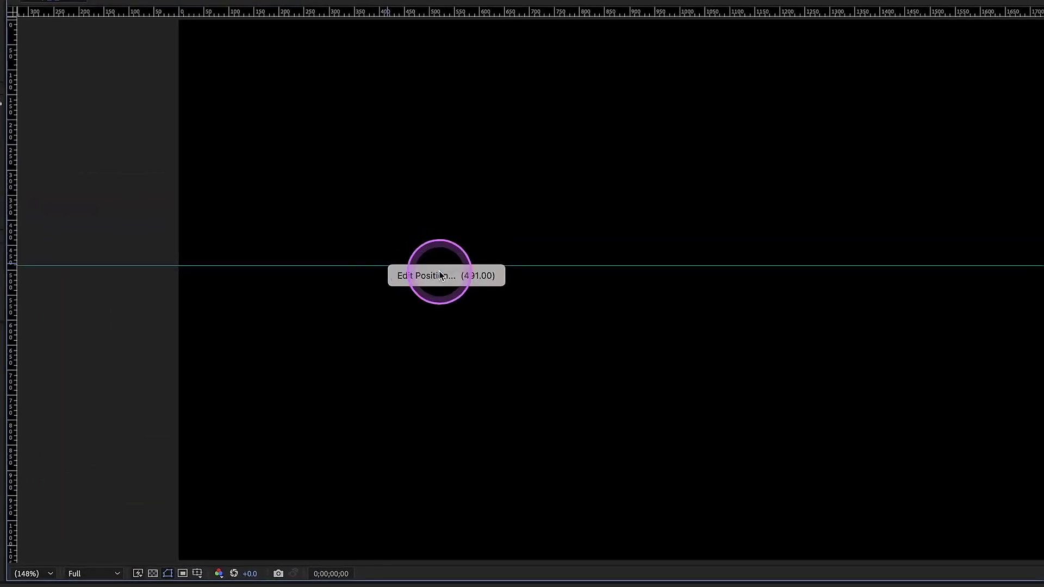
double_click(515, 203)
text(540)
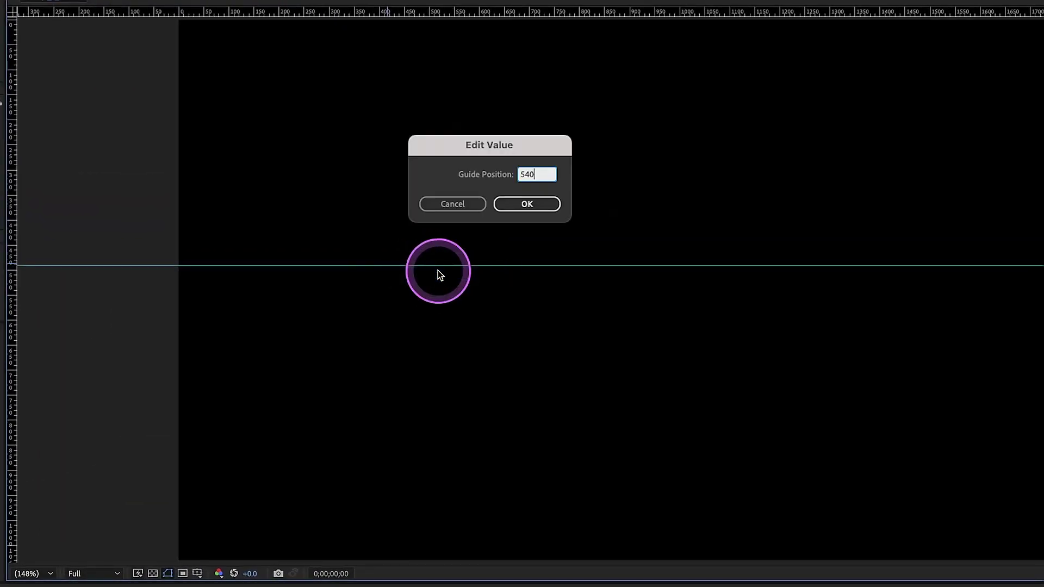
key(Return)
Add a vertical guide positioned exactly at 960 pixels.
drag(13, 193, 552, 168)
right_click(552, 169)
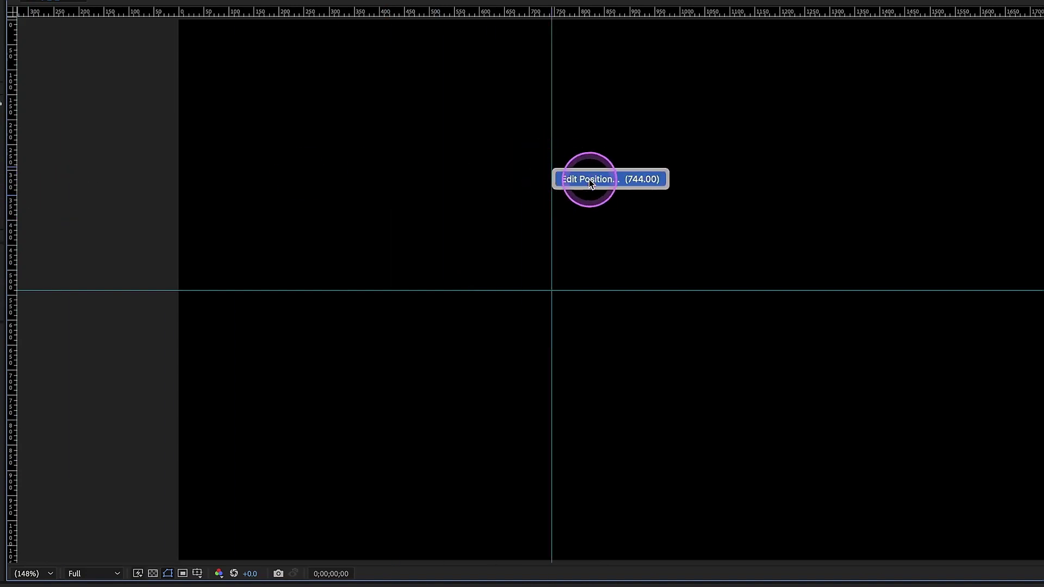
click(589, 178)
text(960)
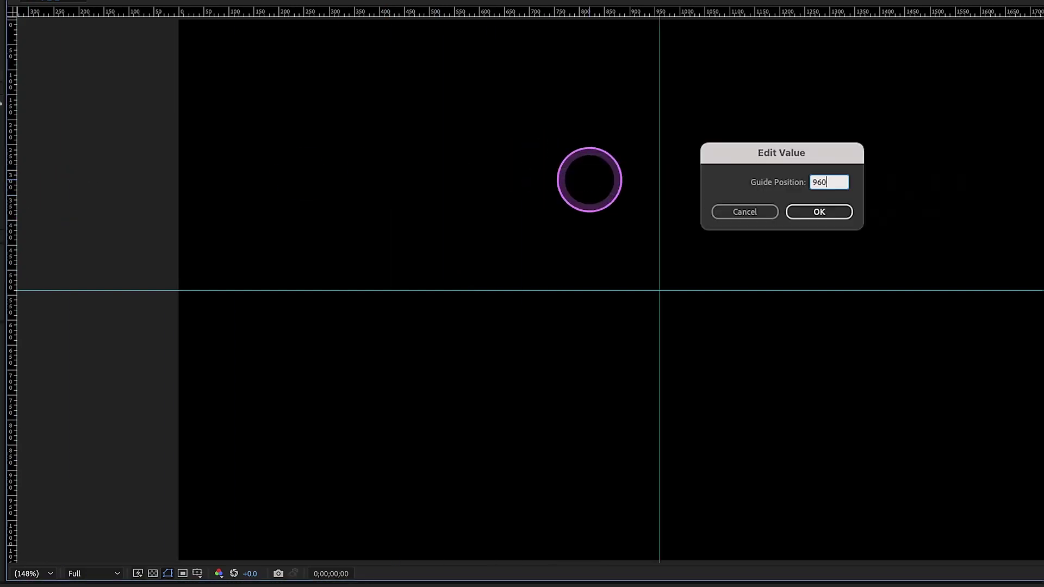
key(Return)
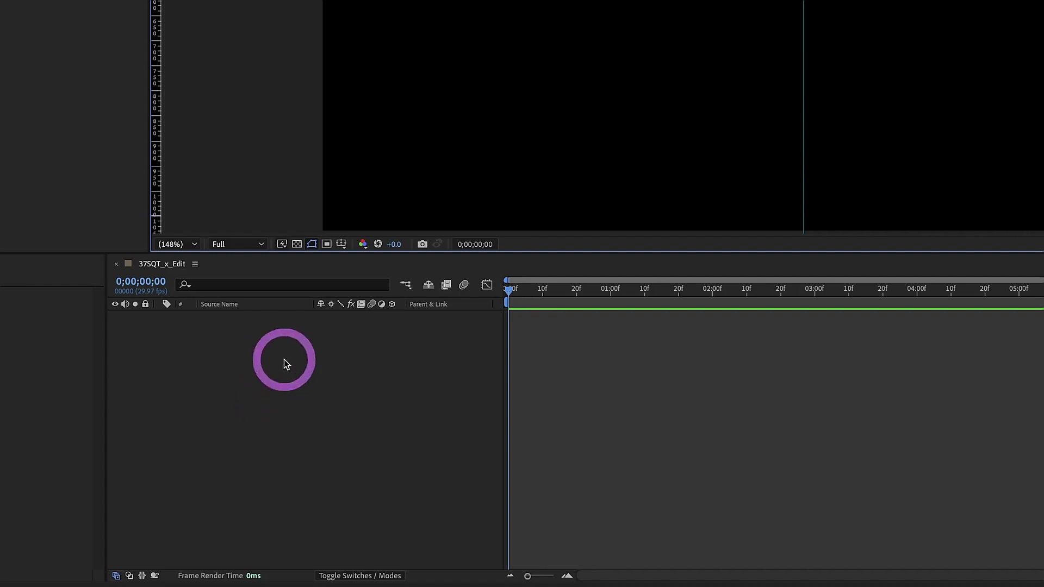
right_click(287, 363)
Create a new shape layer with an empty group, naming both the group and layer BURST.
mouse_move(325, 373)
click(513, 471)
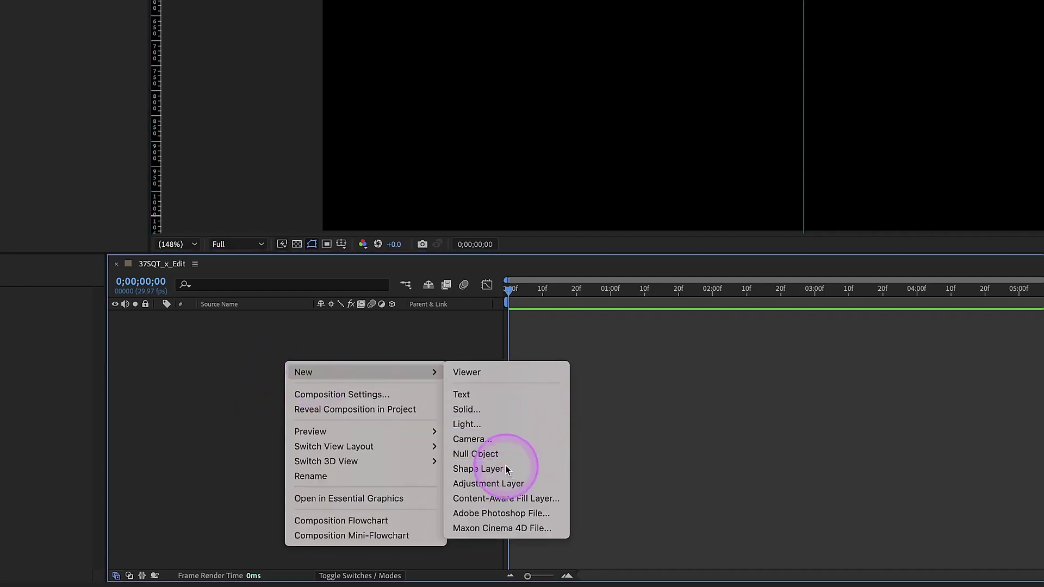
click(160, 316)
click(395, 332)
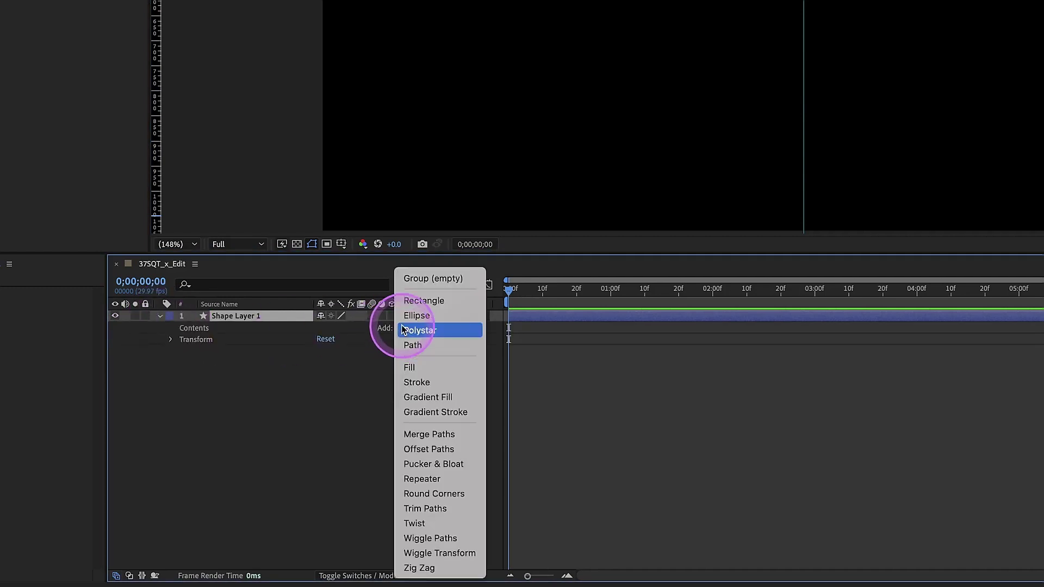
click(420, 279)
key(Return)
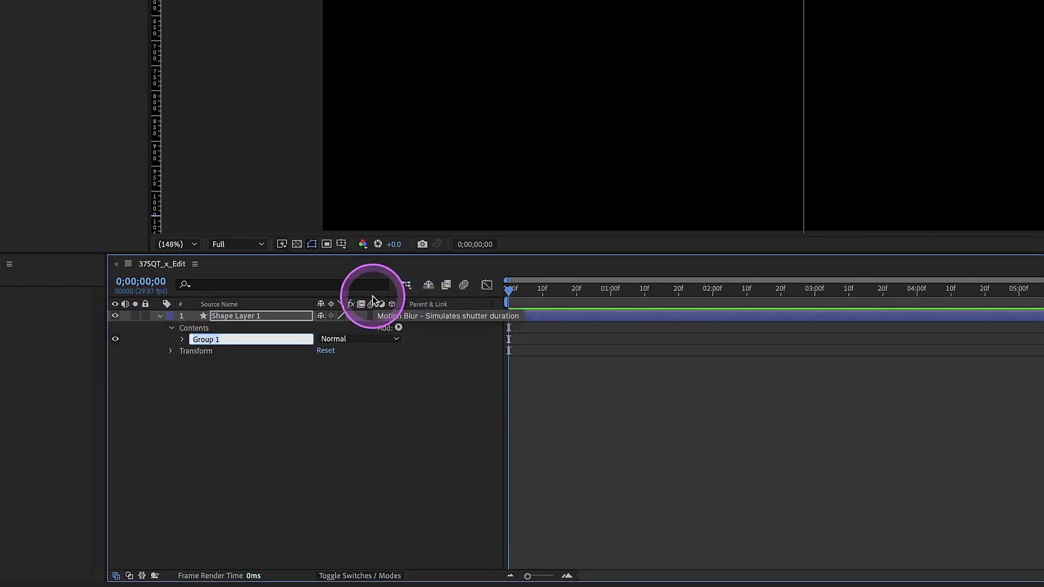
text(BURST)
key(Return)
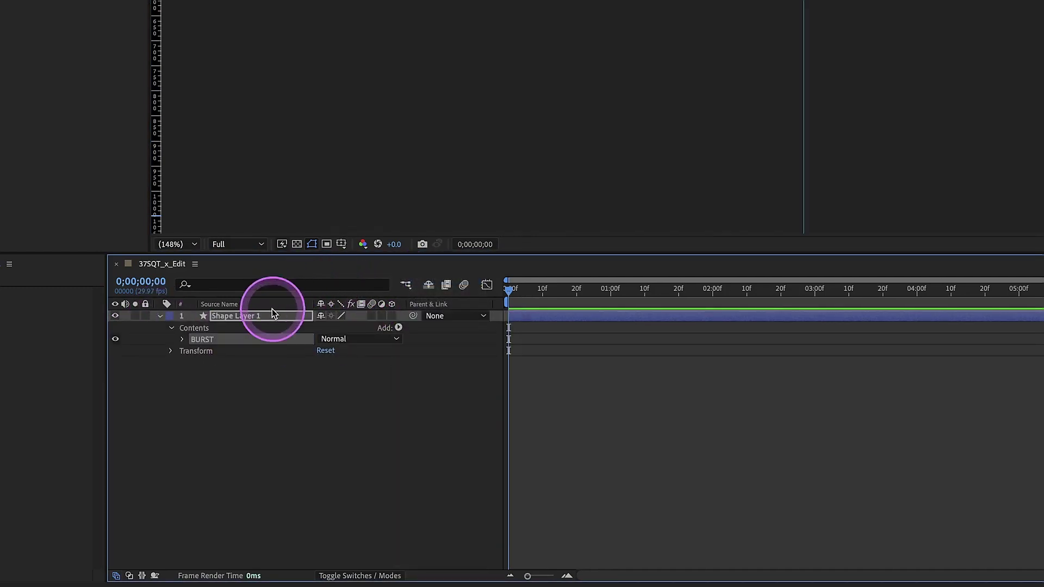
click(272, 312)
key(Return)
text(BURST)
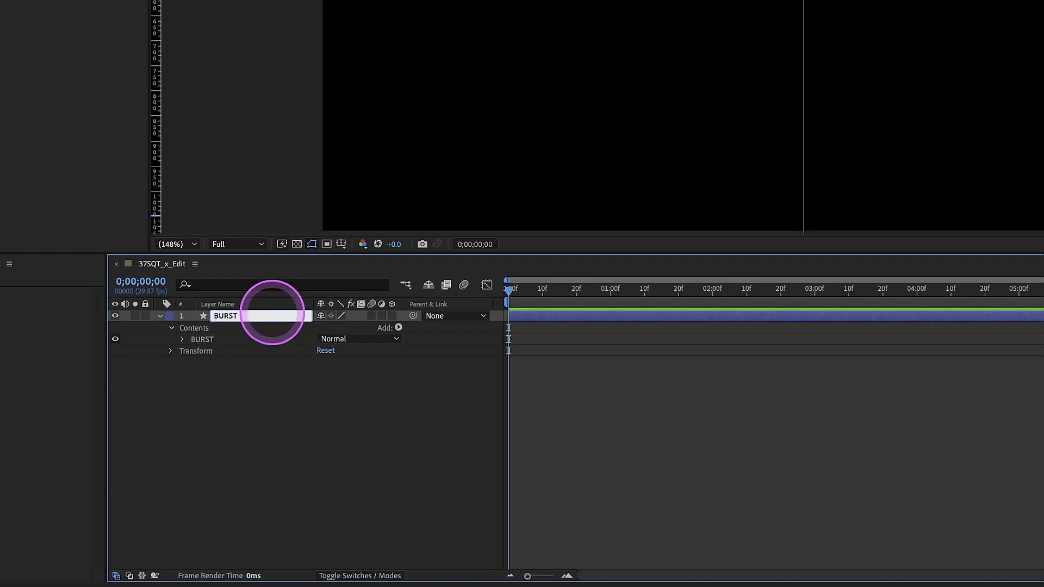
Add a path to BURST and draw a line from the guide intersection to the right.
click(208, 338)
click(399, 327)
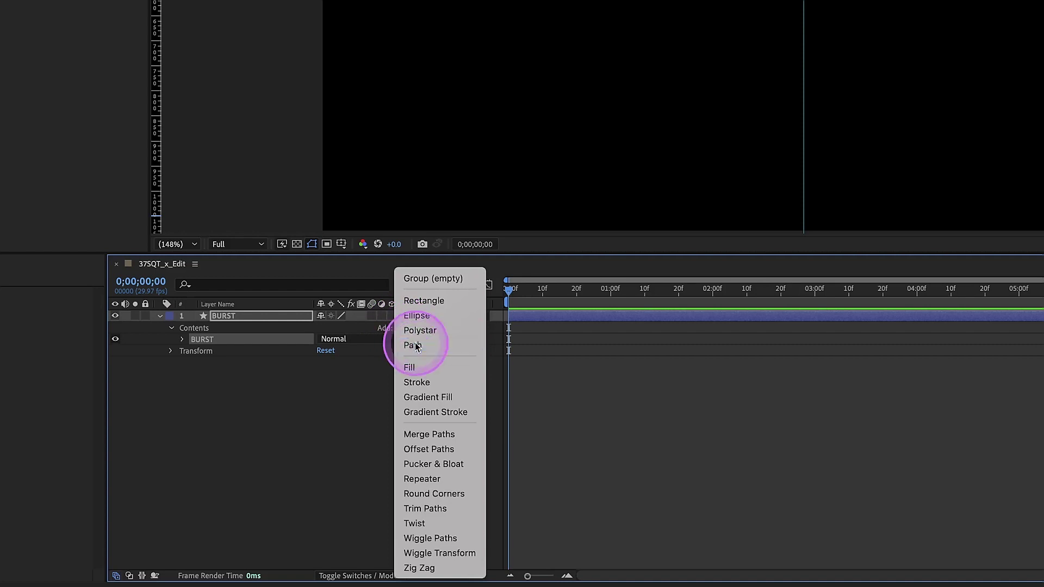
click(415, 347)
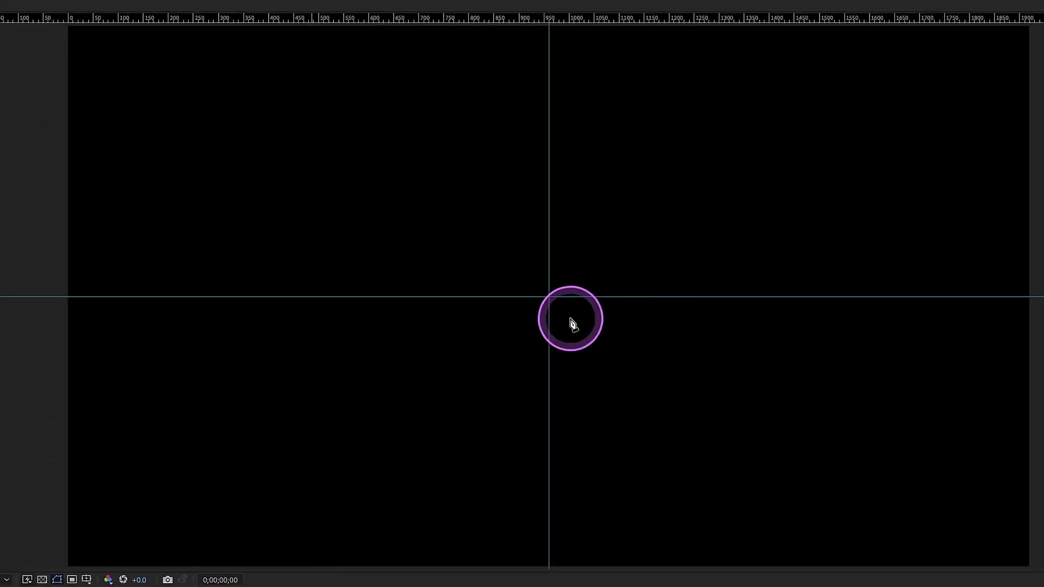
click(557, 296)
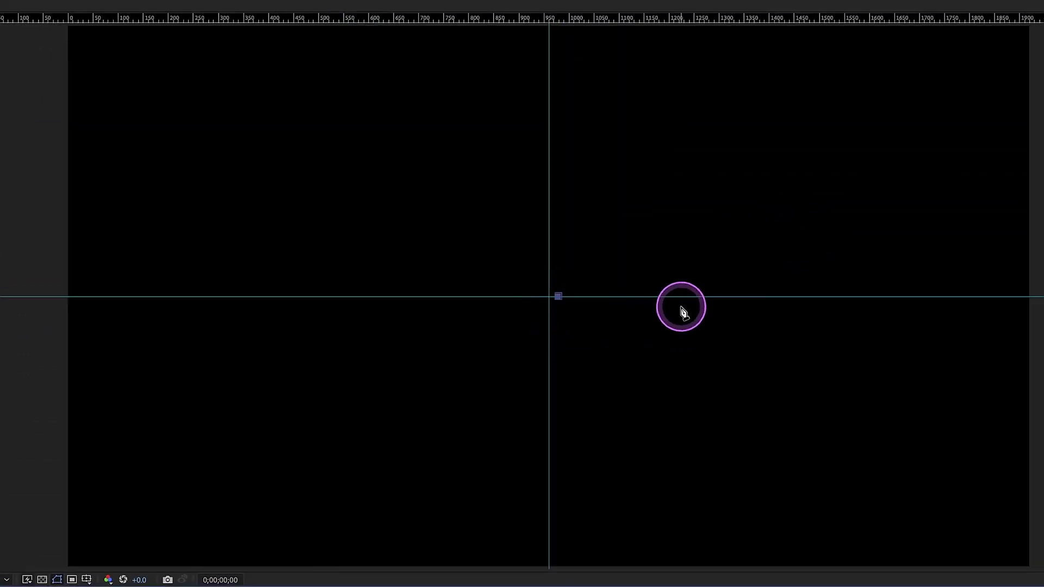
click(681, 306)
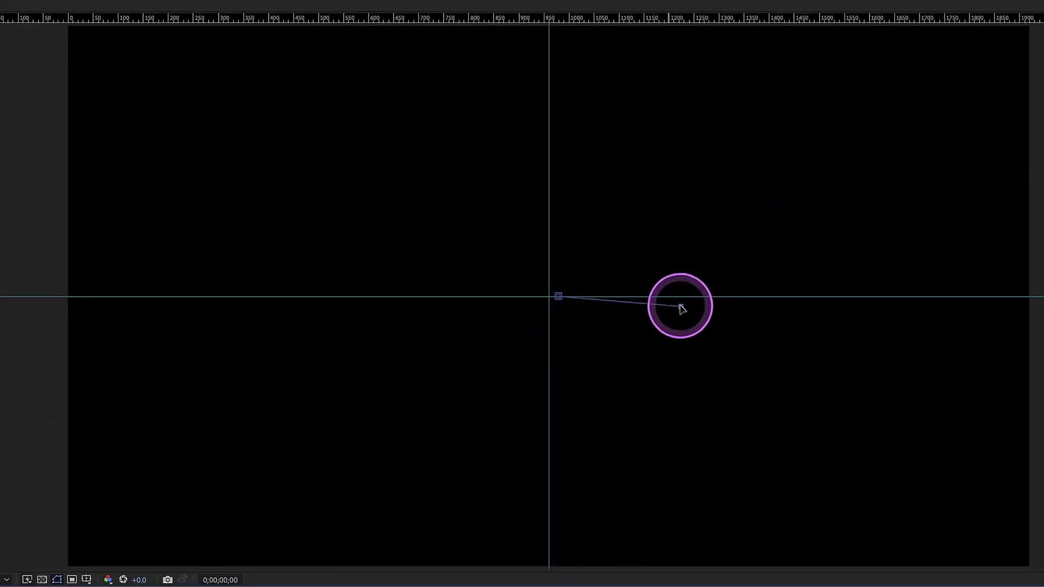
click(556, 297)
click(184, 6)
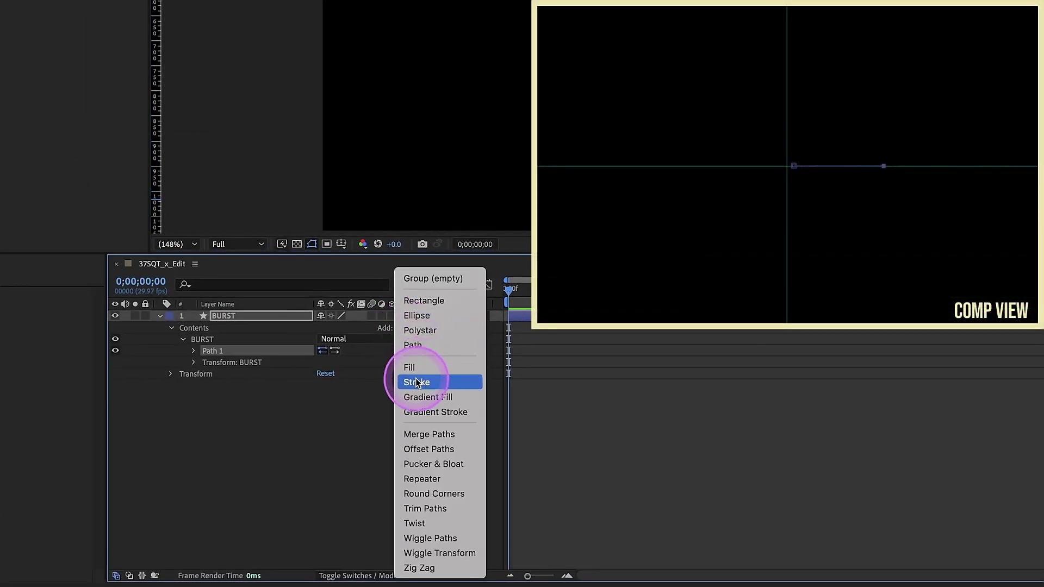
Give BURST a stroke of width 20 with round caps, plus Trim Paths.
click(405, 382)
click(195, 362)
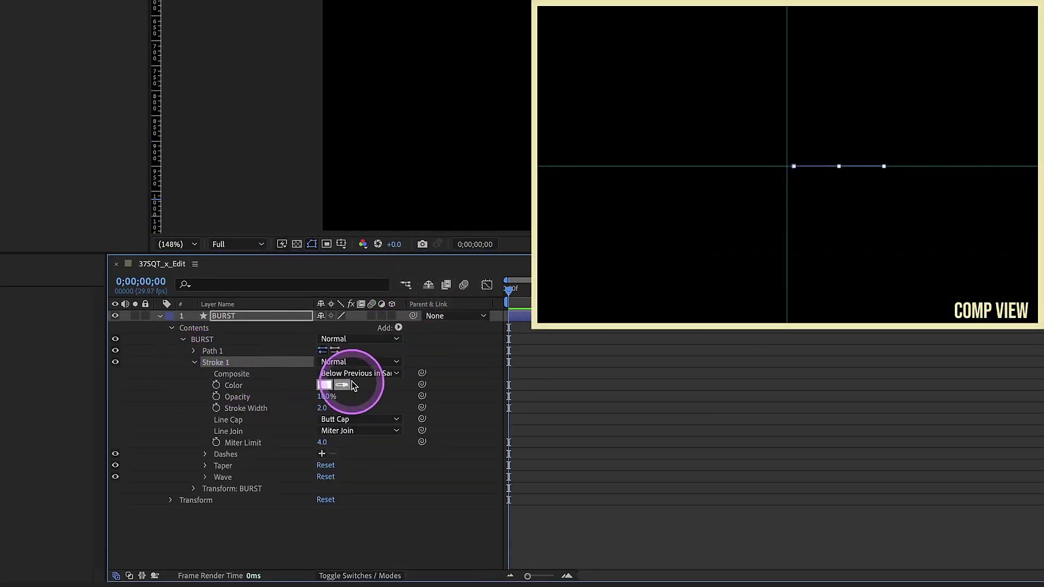
text(20)
key(Return)
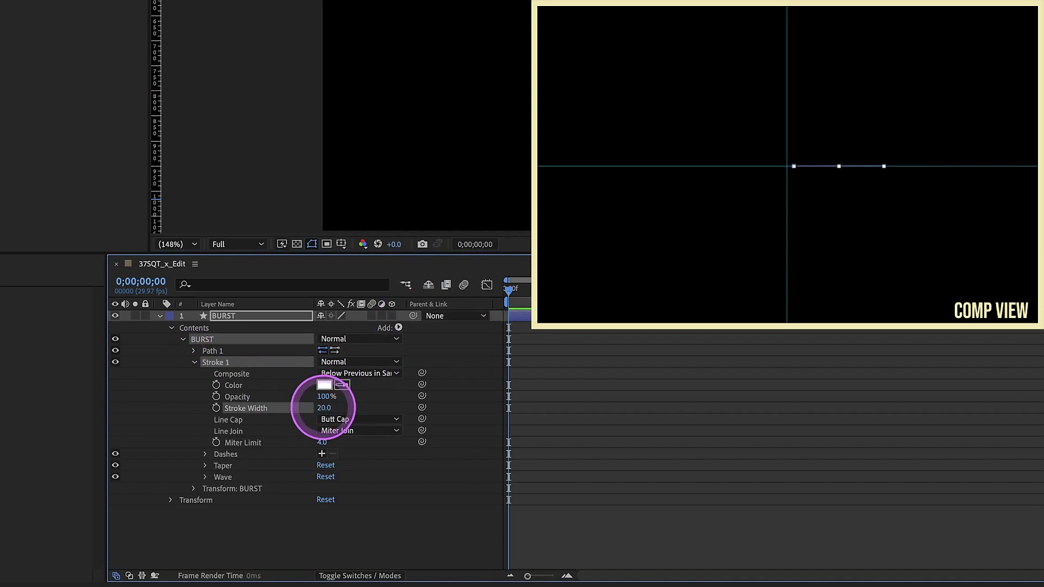
click(341, 420)
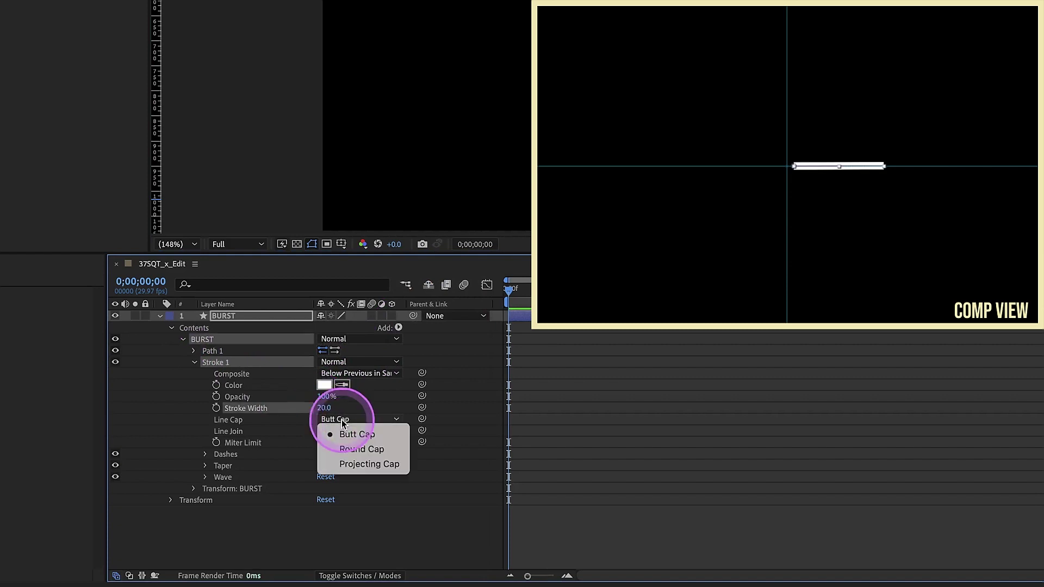
click(351, 449)
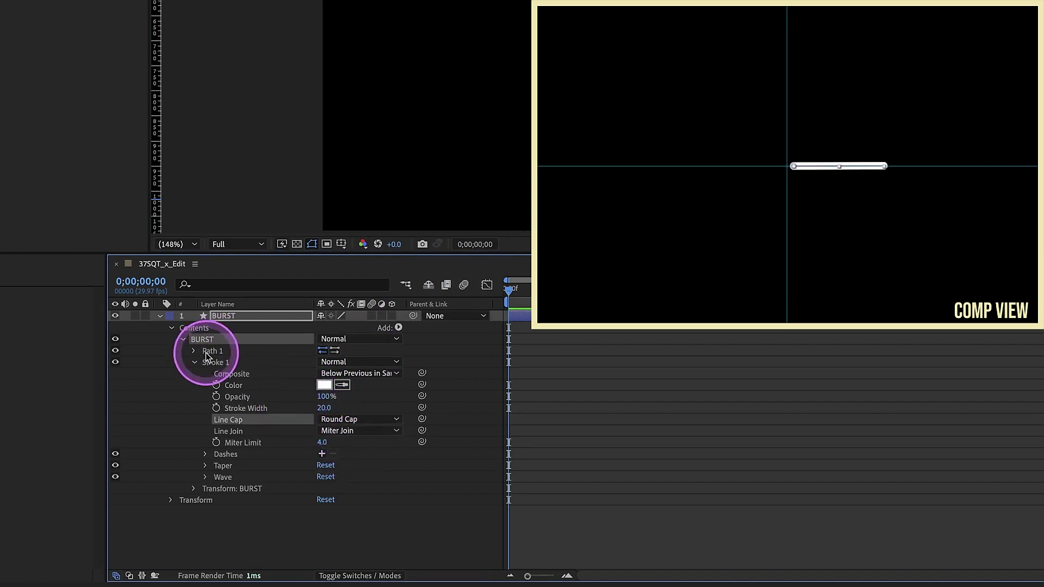
click(207, 350)
click(794, 166)
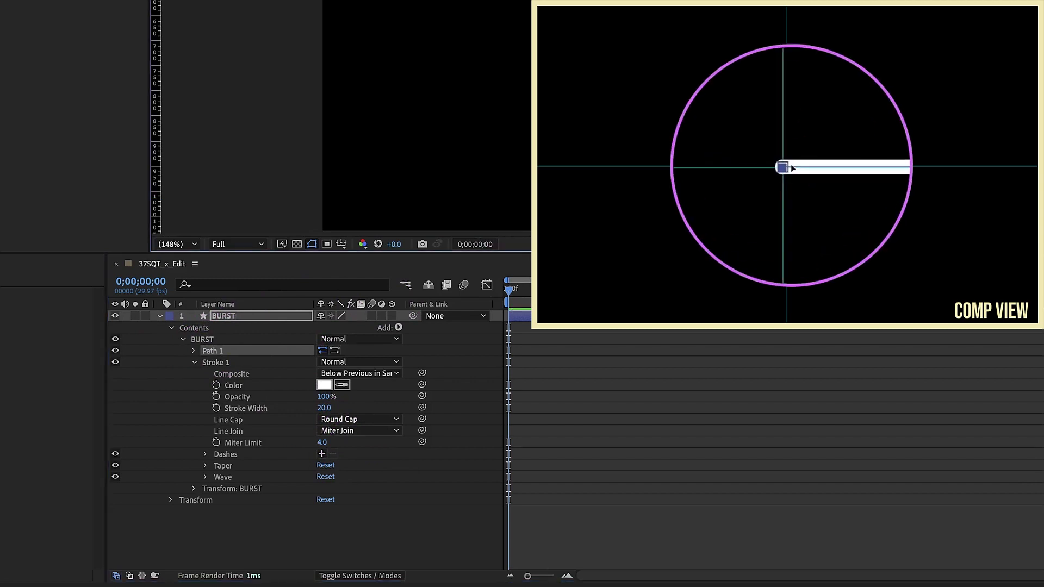
click(195, 362)
click(399, 327)
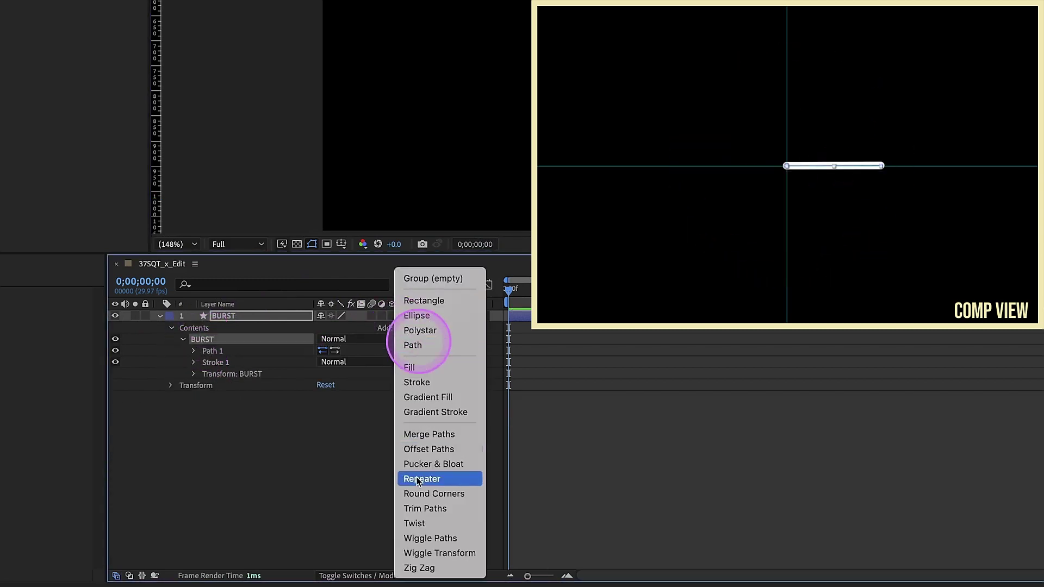
click(433, 510)
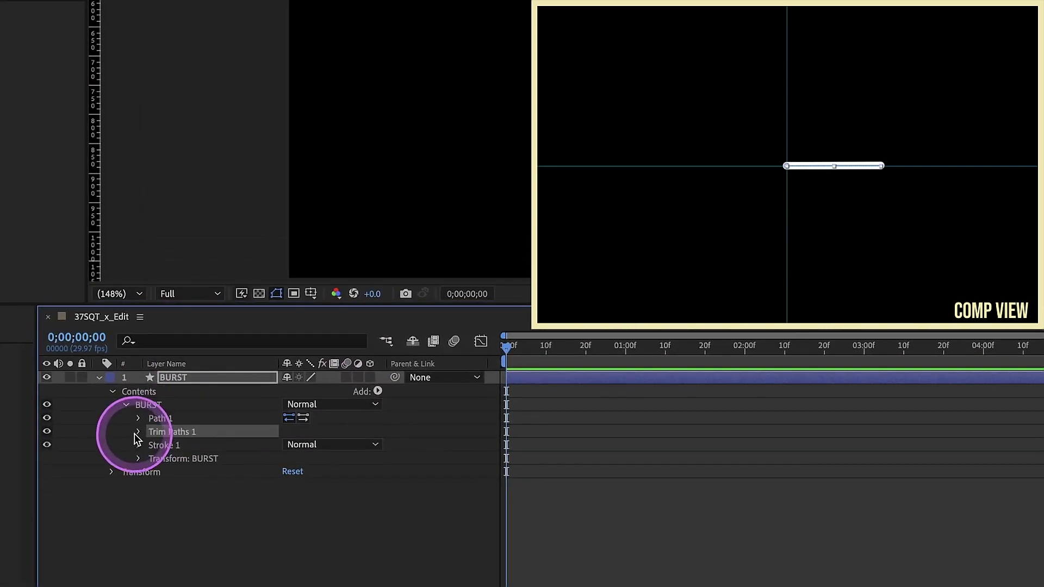
Keyframe Trim Paths End from 0% and Start and End to 100% at frame 20, eased.
click(138, 433)
click(165, 444)
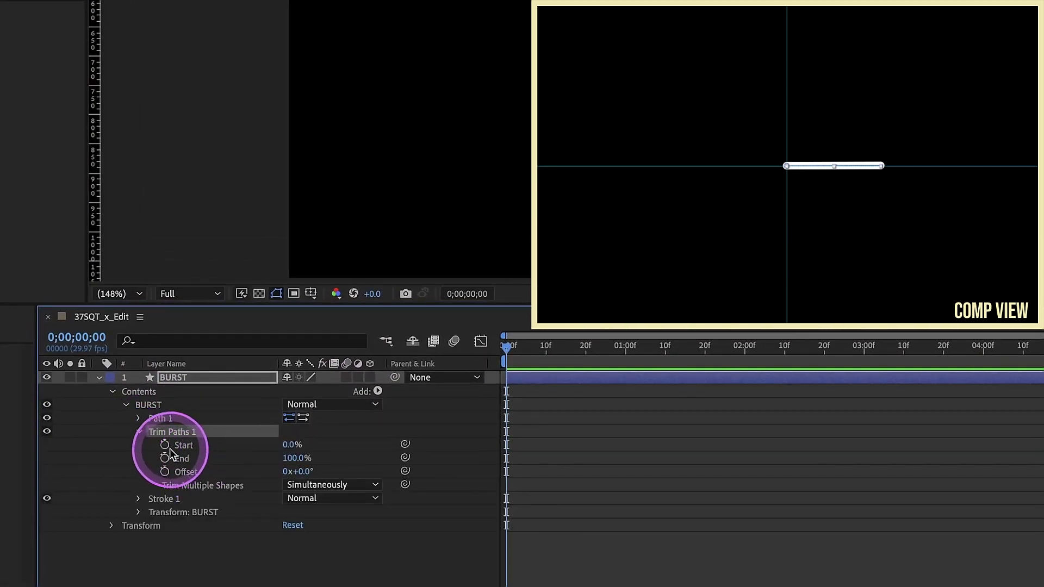
click(165, 459)
click(259, 448)
drag(284, 457, 202, 456)
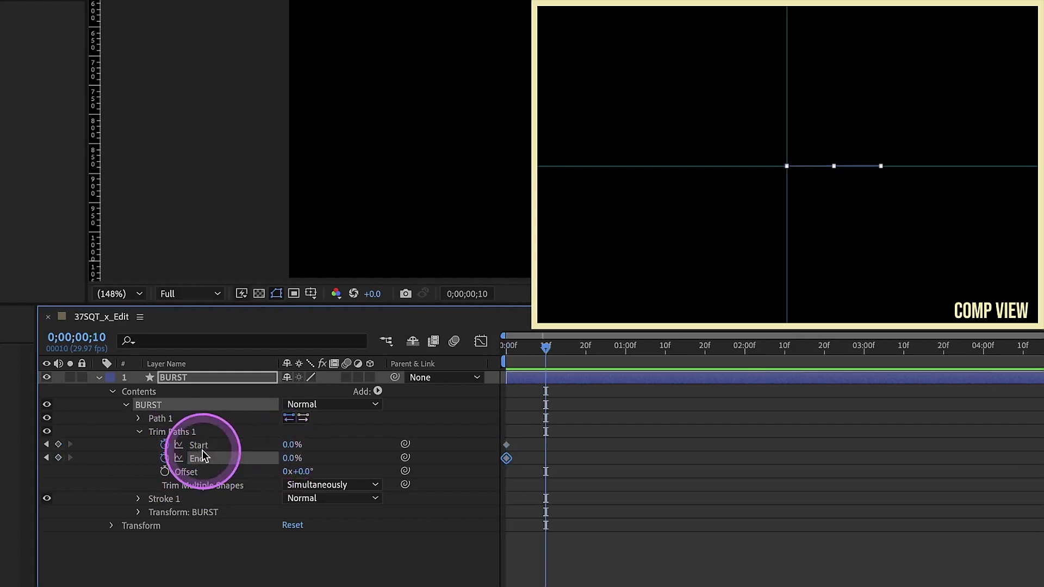
key(shift+Page_Down)
drag(292, 445, 361, 440)
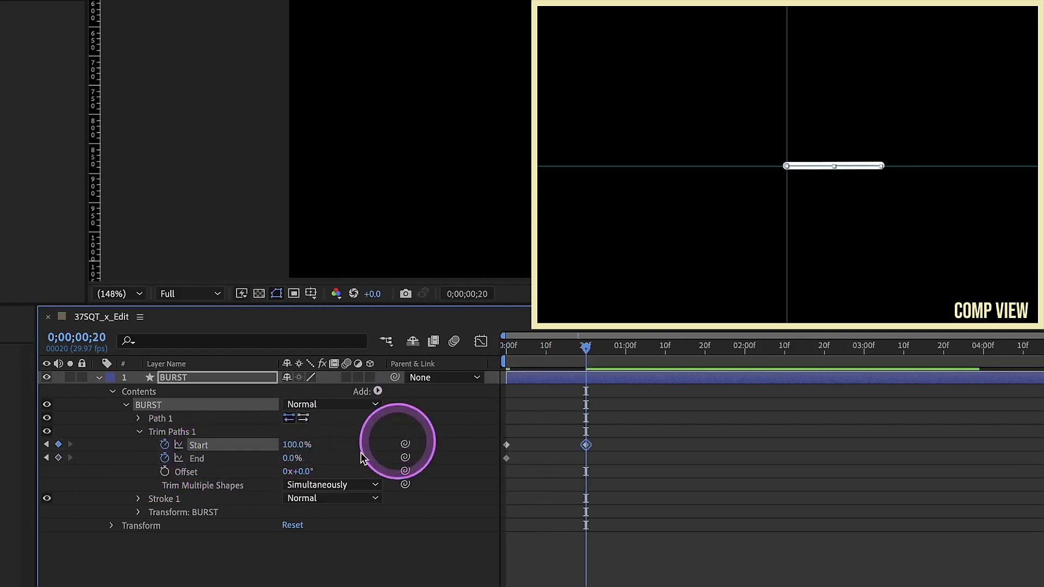
drag(291, 456, 602, 449)
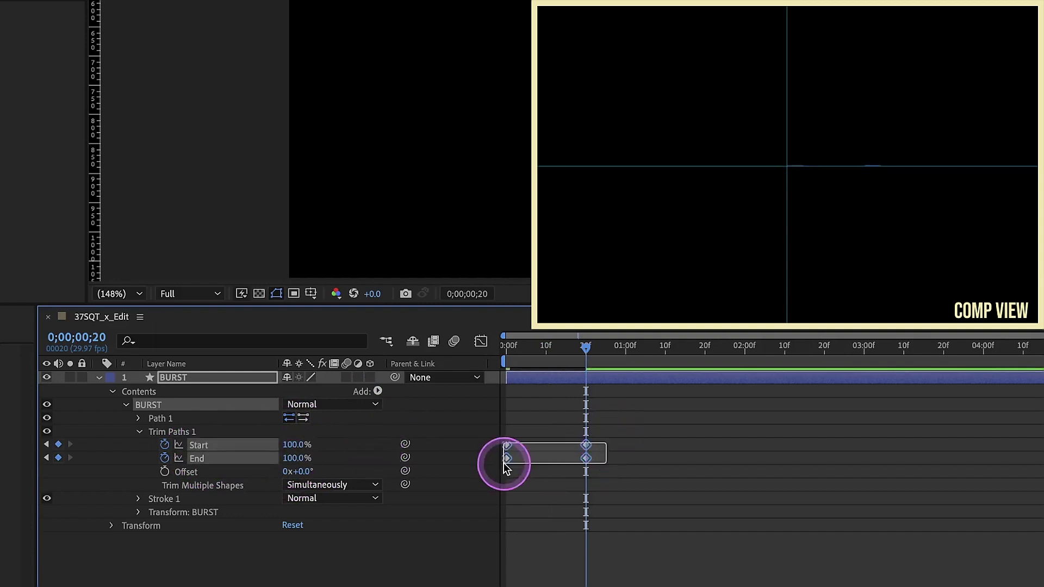
drag(505, 463, 507, 466)
key(F9)
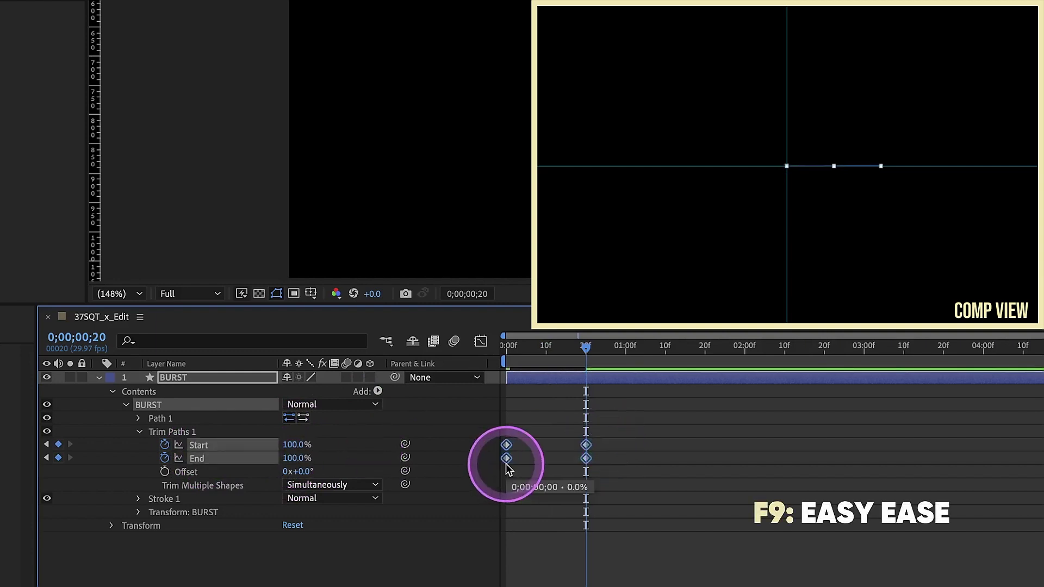
click(571, 423)
click(577, 458)
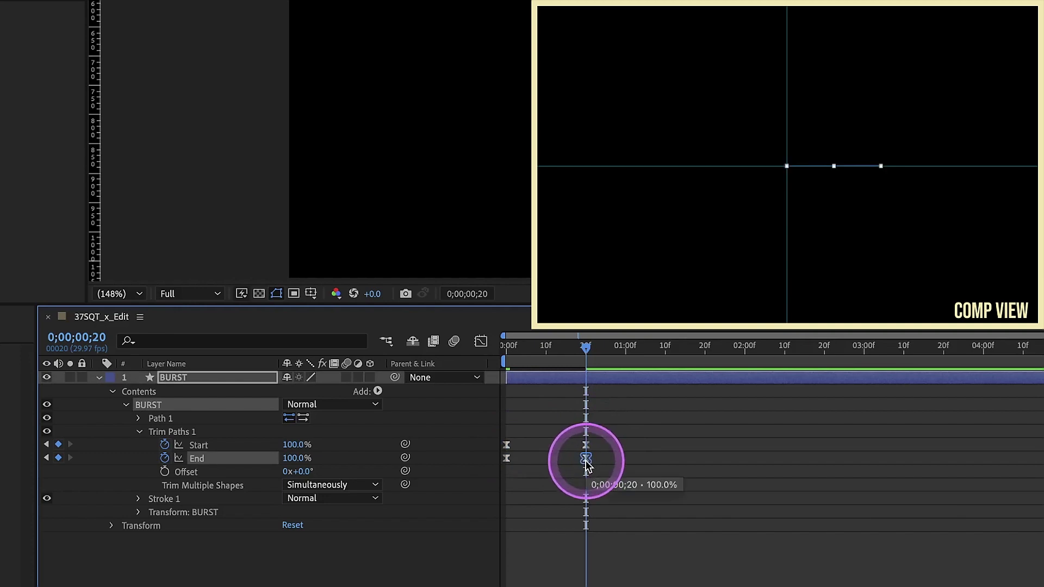
Sharpen the End keyframe's easing by increasing its influence in the speed graph.
click(480, 341)
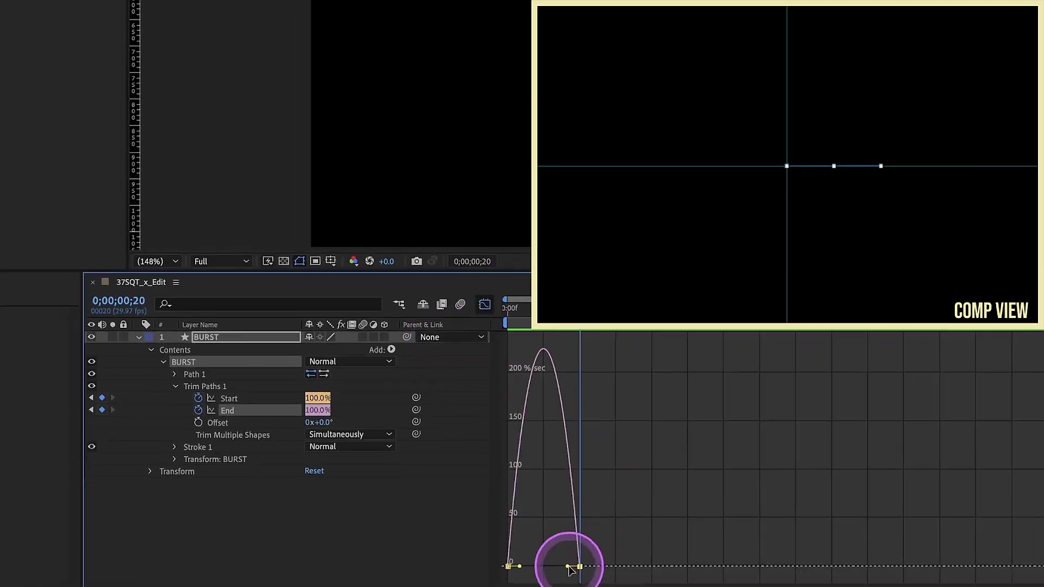
drag(571, 586, 551, 586)
drag(546, 539, 579, 529)
click(486, 285)
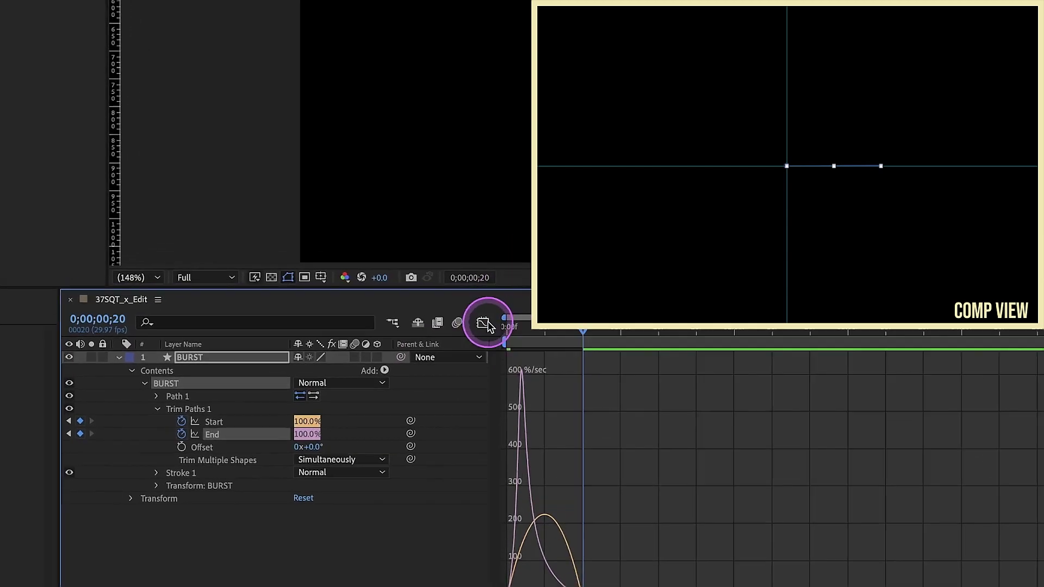
key(n)
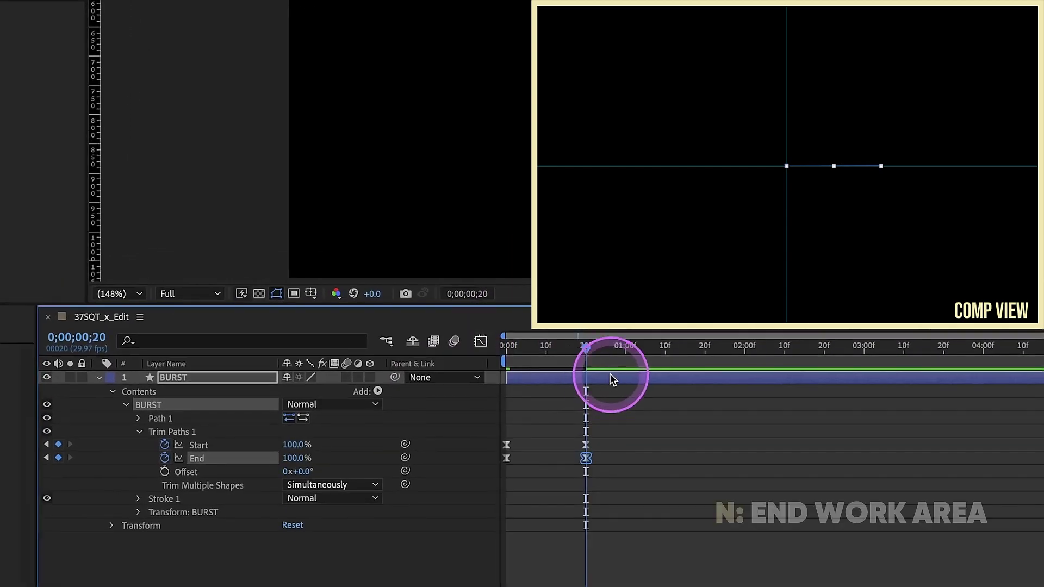
End the work area at frame 28 and preview the animation.
click(618, 358)
key(n)
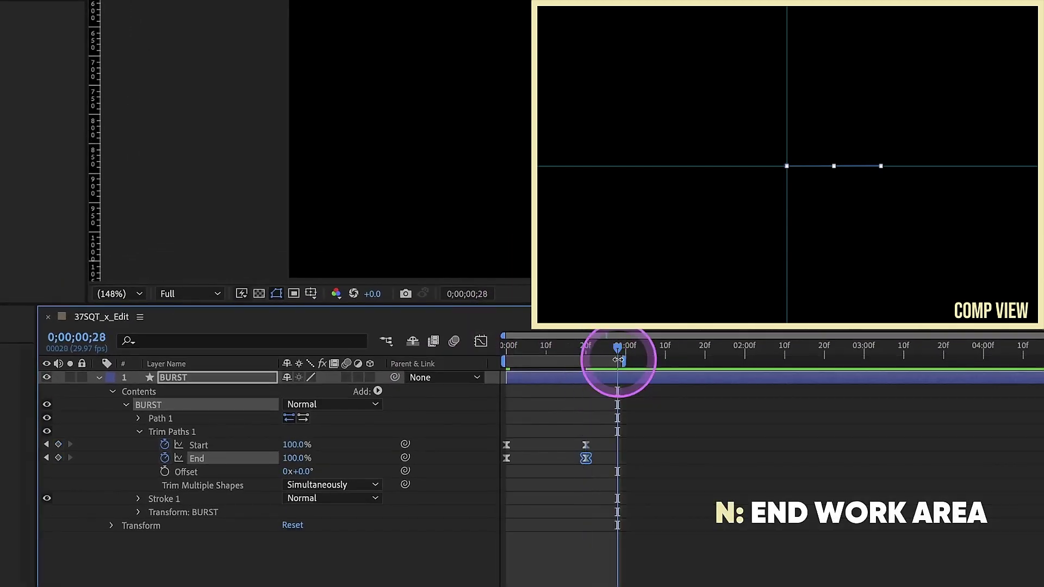
key(space)
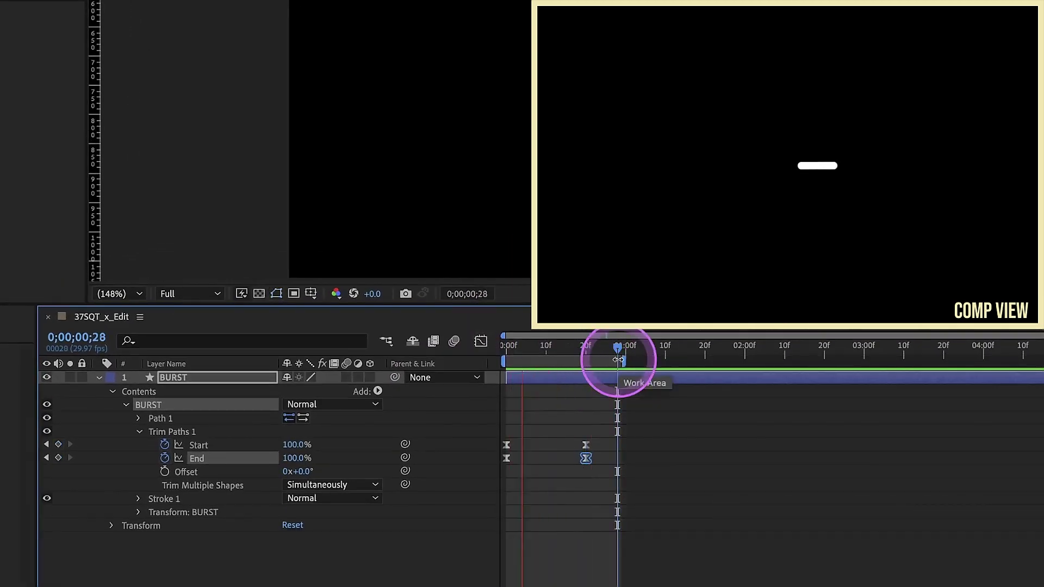
click(140, 432)
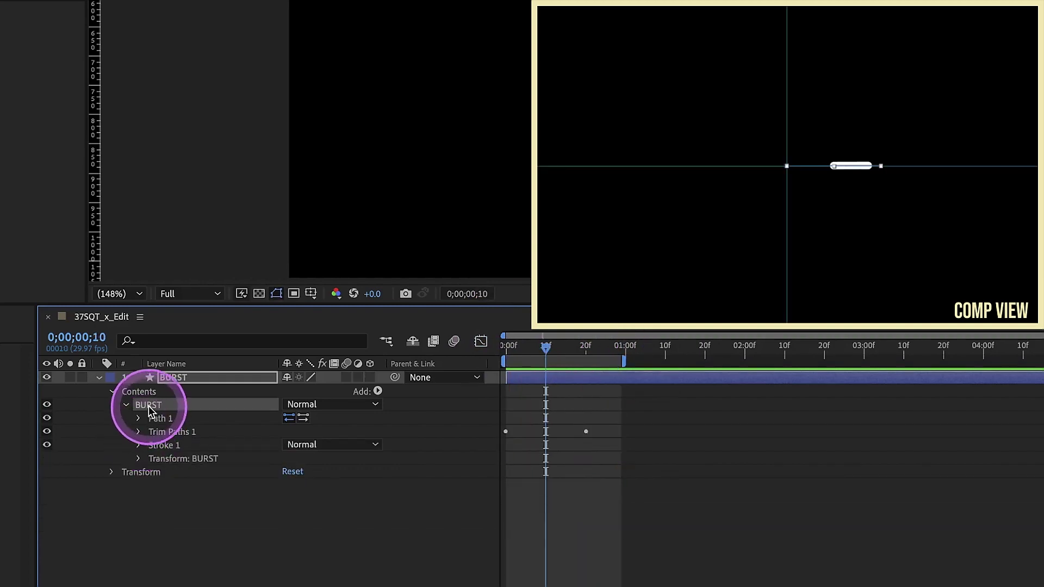
click(377, 391)
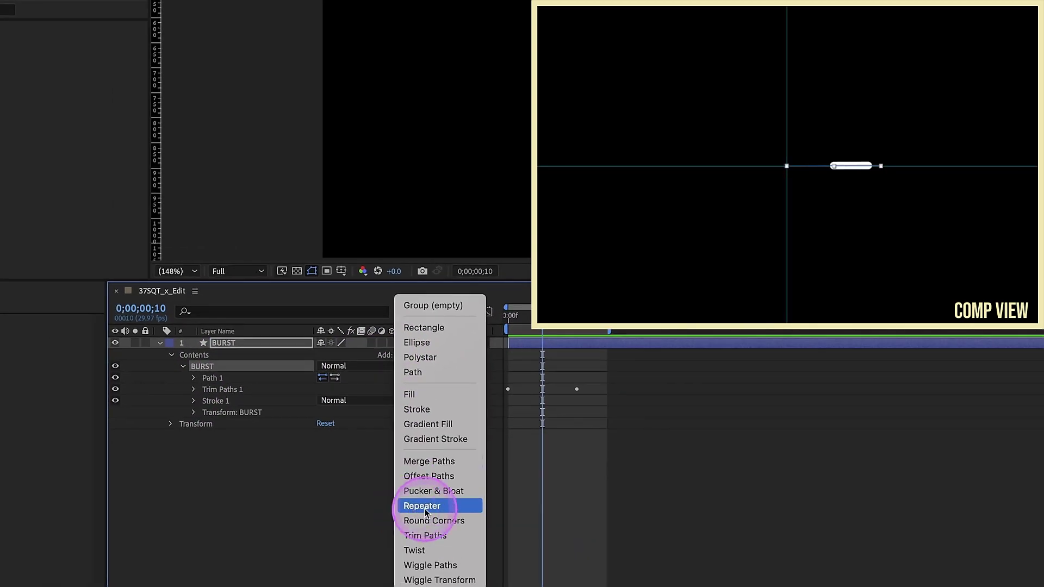
Add Repeater 1 with position 0, 10 copies, and rotation expression 360 divided by Copies.
click(423, 507)
click(195, 412)
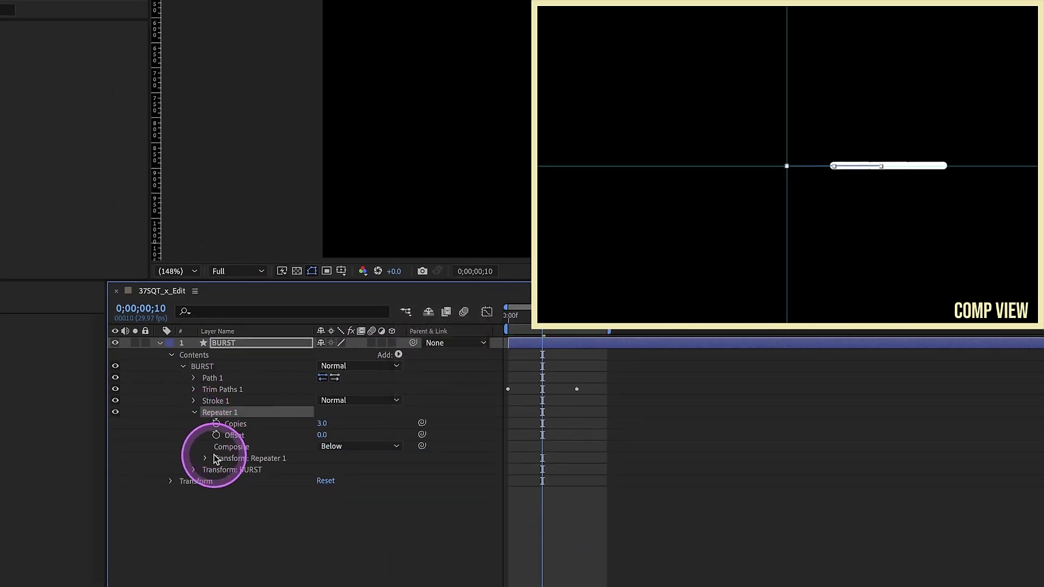
click(213, 458)
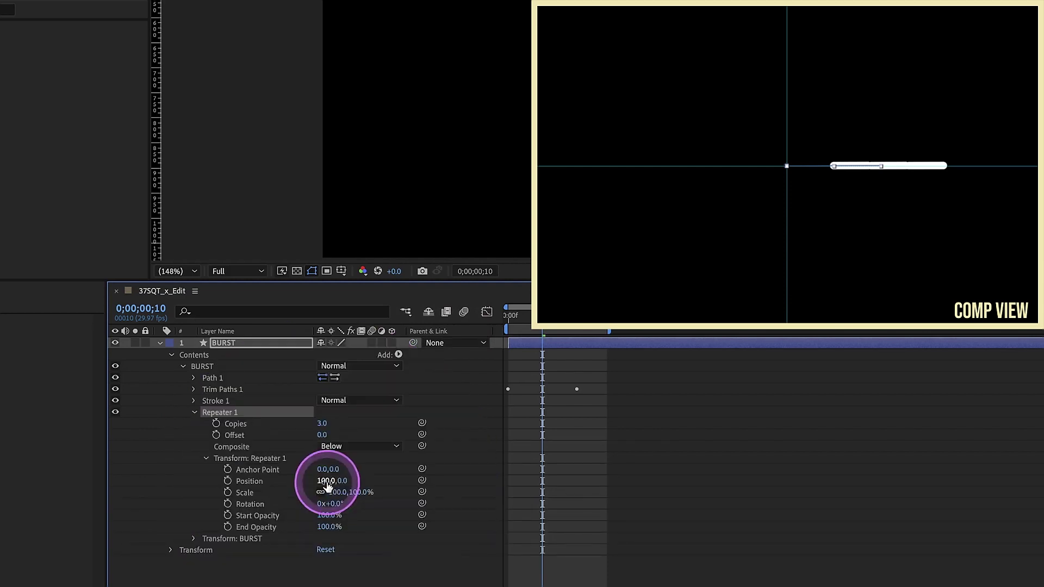
click(326, 481)
text(0)
click(247, 482)
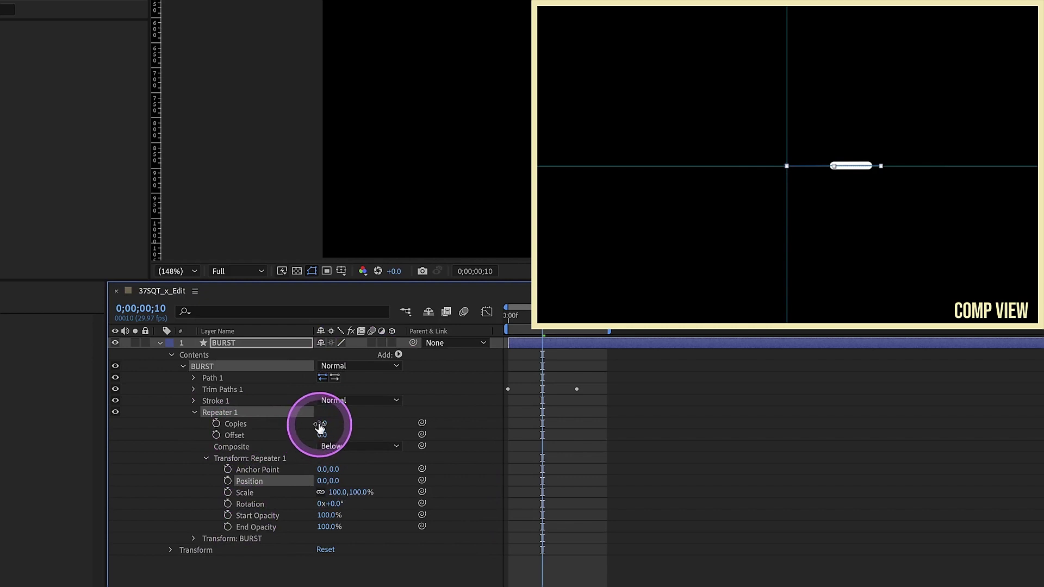
text(10)
key(Return)
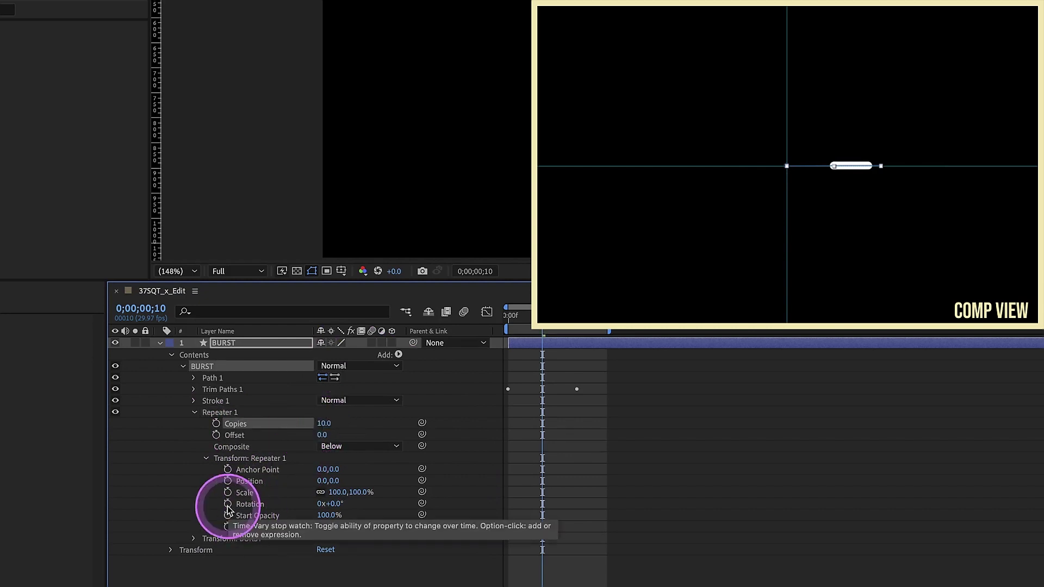
alt+click(228, 505)
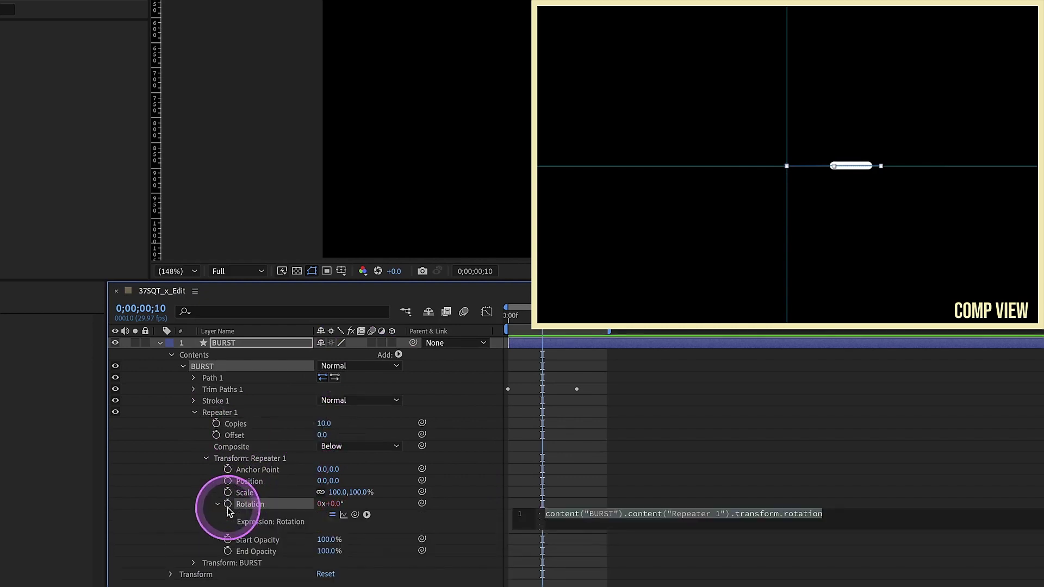
text(360/)
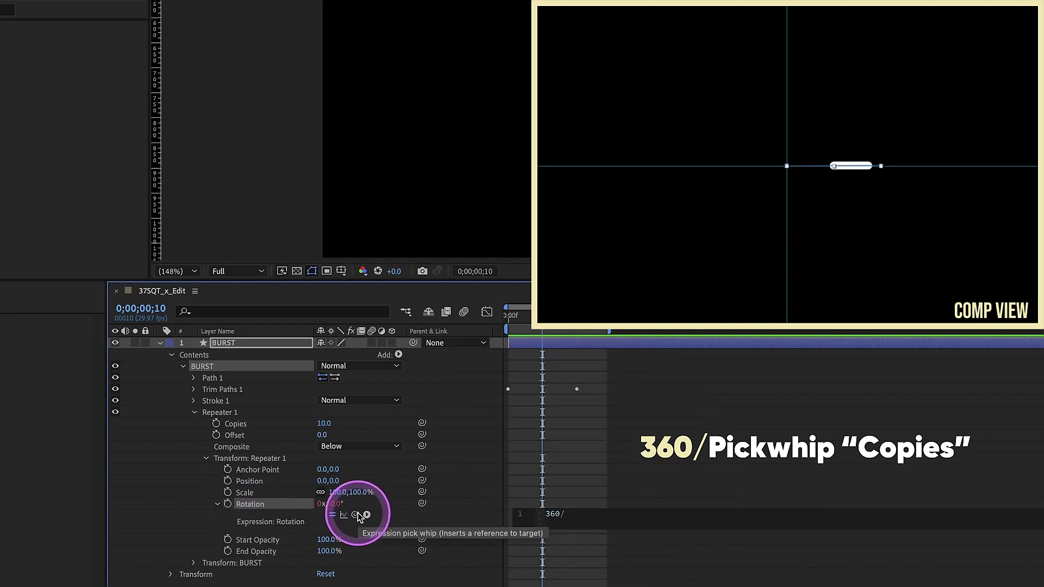
drag(355, 514, 253, 423)
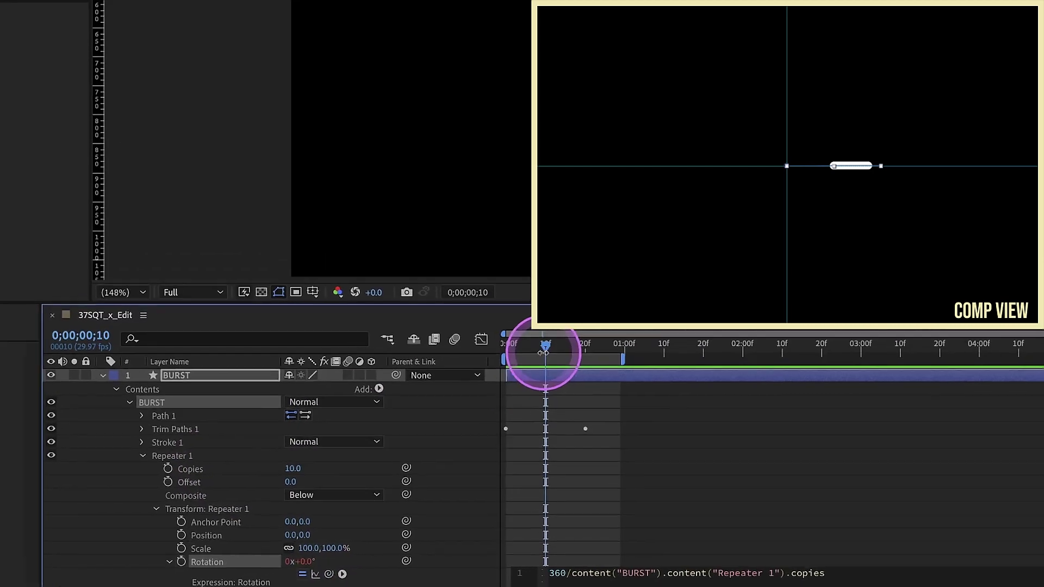
Commit the rotation expression and preview the burst from frame 0.
click(546, 351)
drag(547, 348, 505, 351)
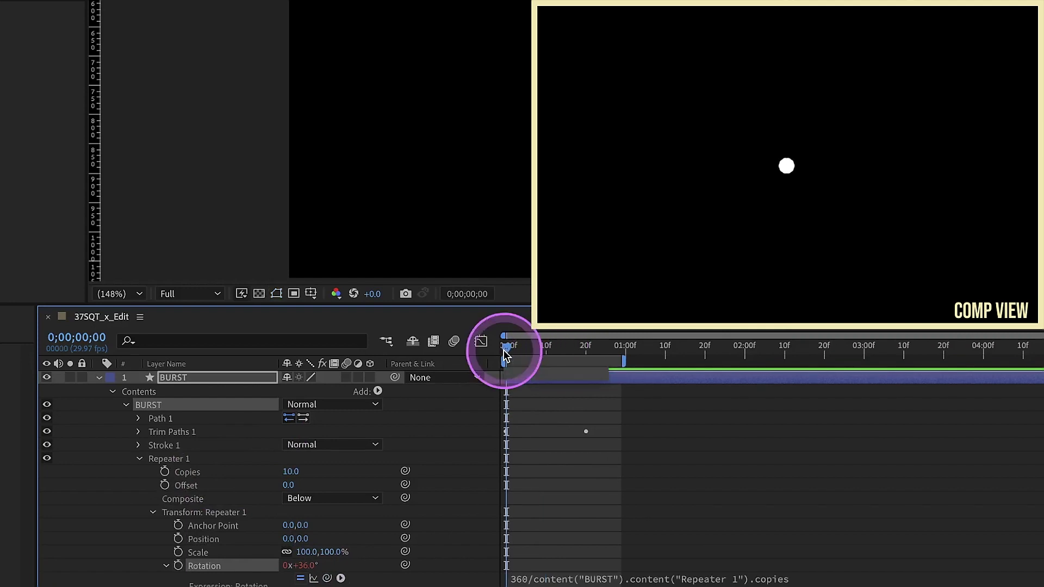
key(space)
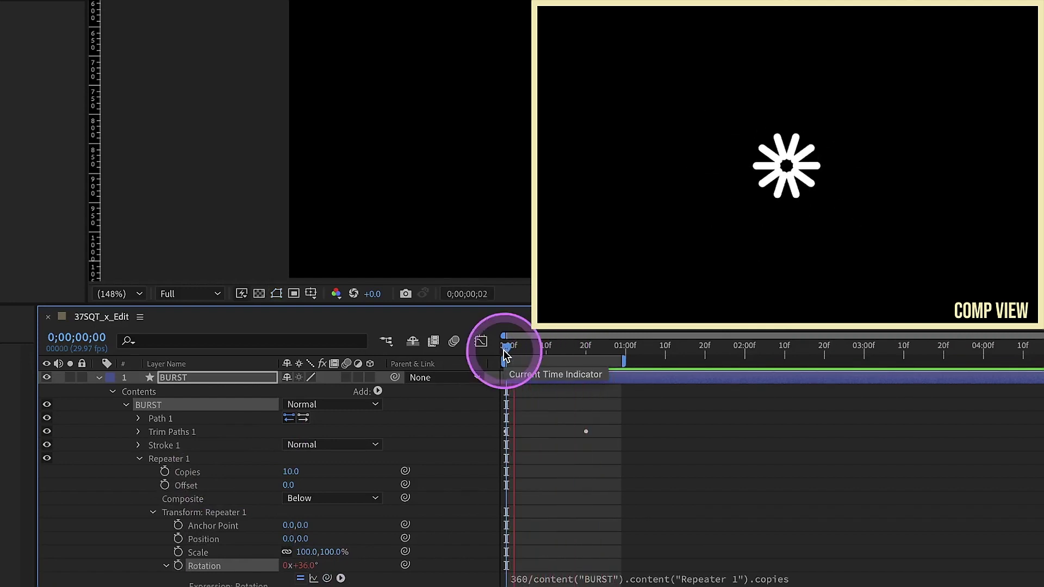
click(549, 348)
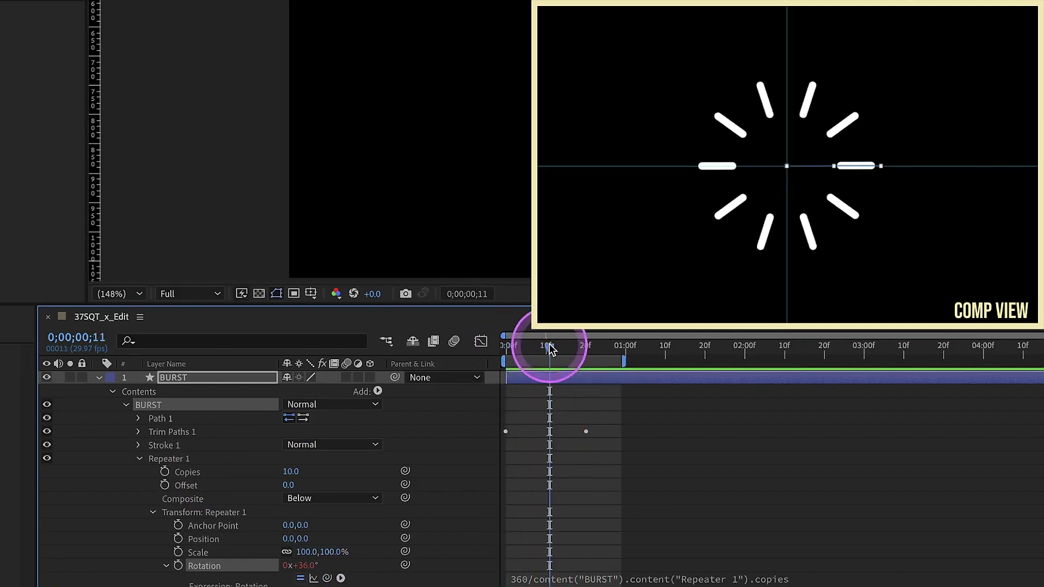
Test 12 and 8 repeater copies, then set Copies back to 10.
click(300, 476)
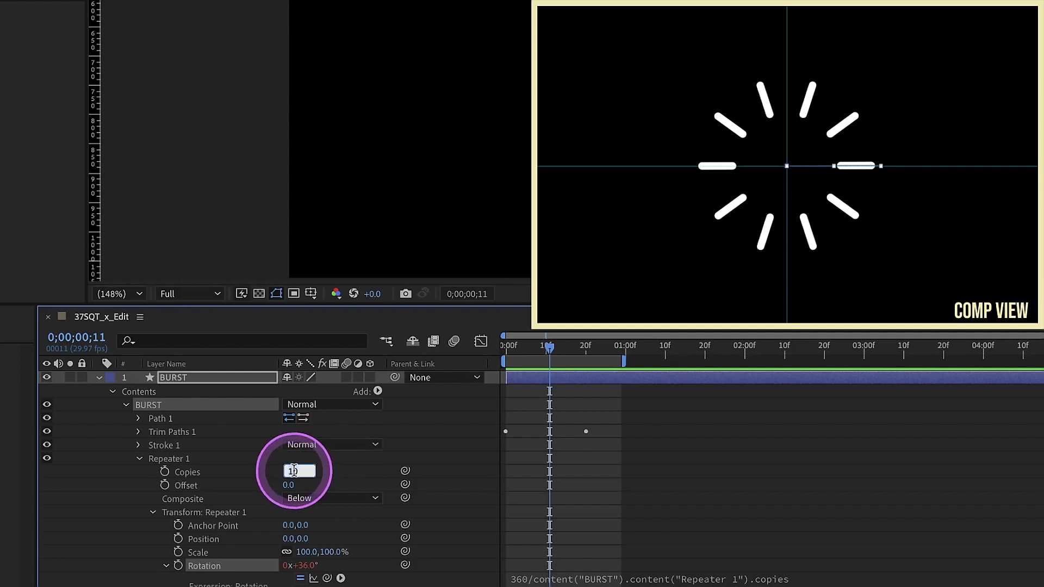
key(Return)
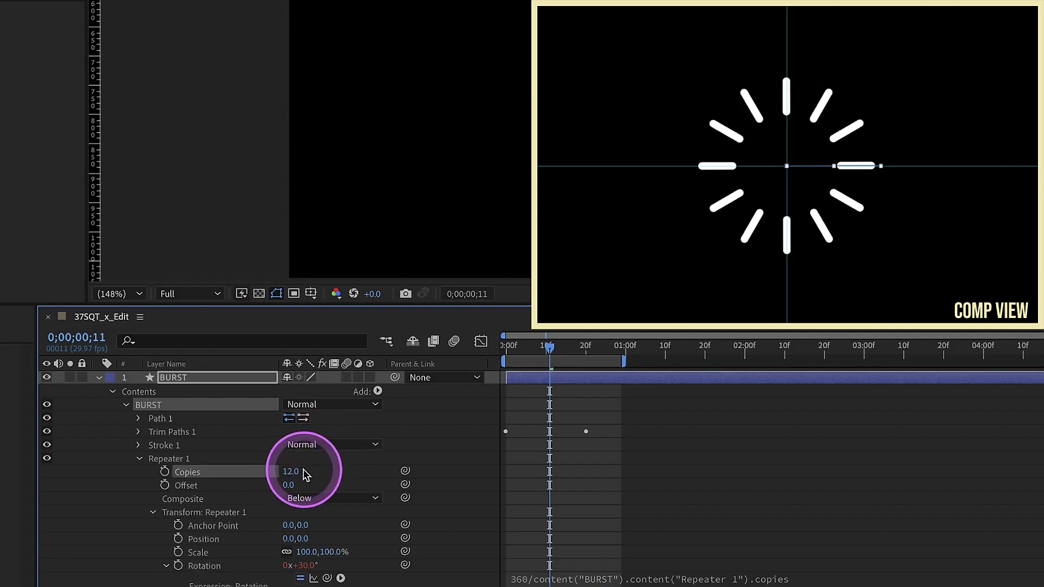
click(293, 471)
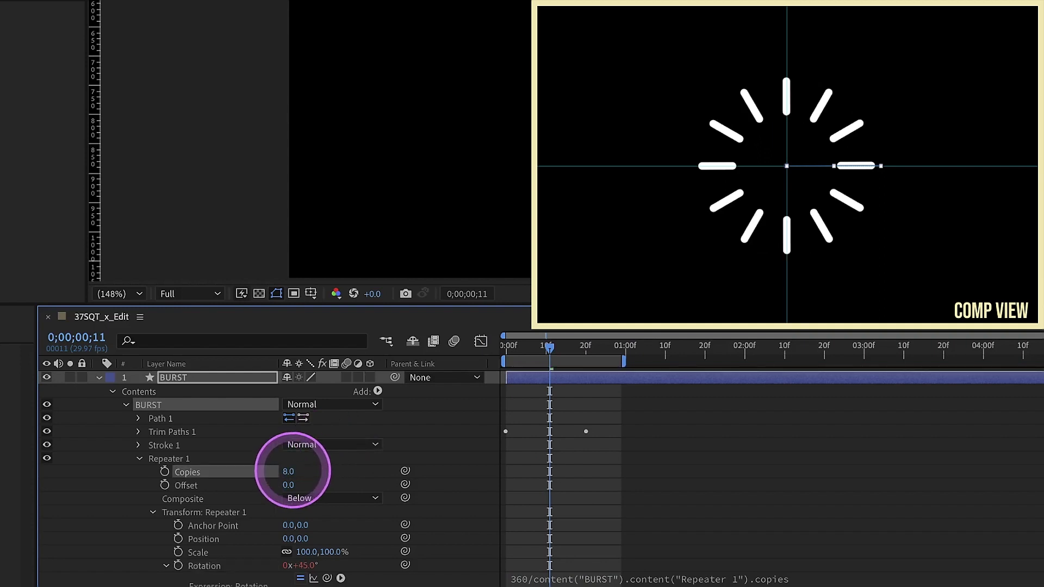
click(293, 472)
text(10)
key(Return)
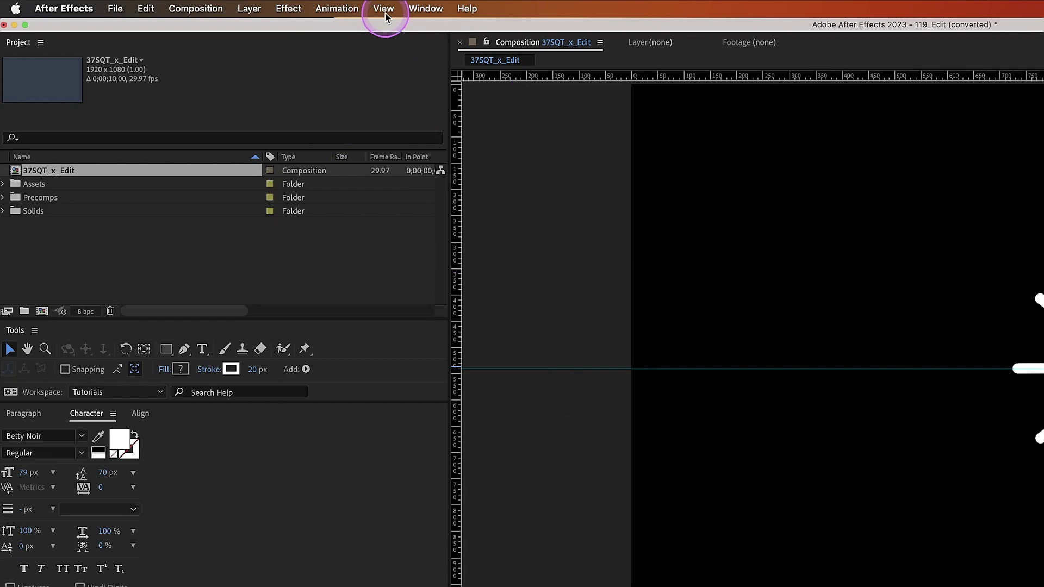
click(384, 10)
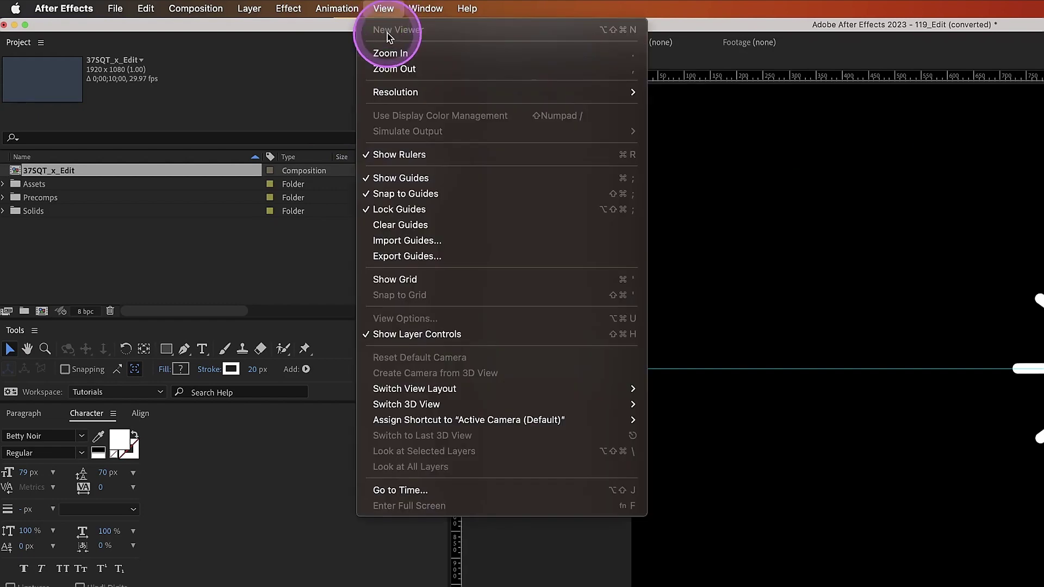
Hide the guides and apply a Color Control effect to the BURST layer.
click(404, 181)
click(521, 406)
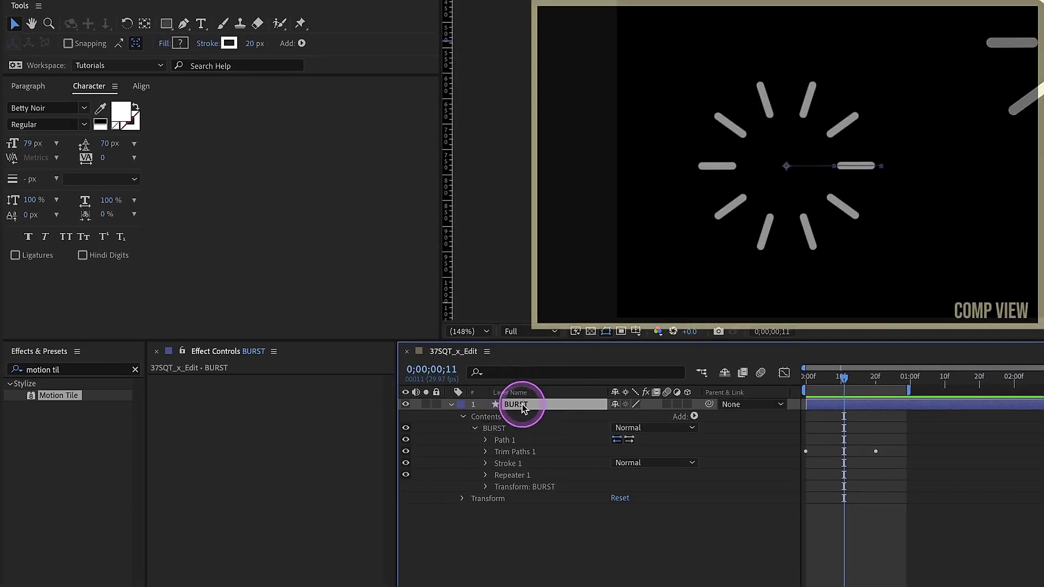
click(62, 369)
text(colo)
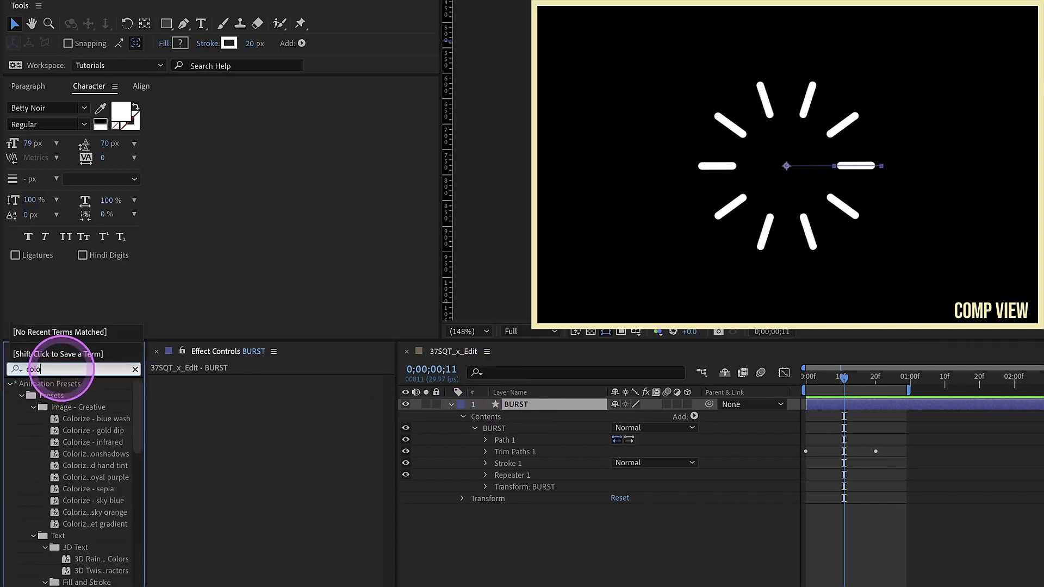
text(r con)
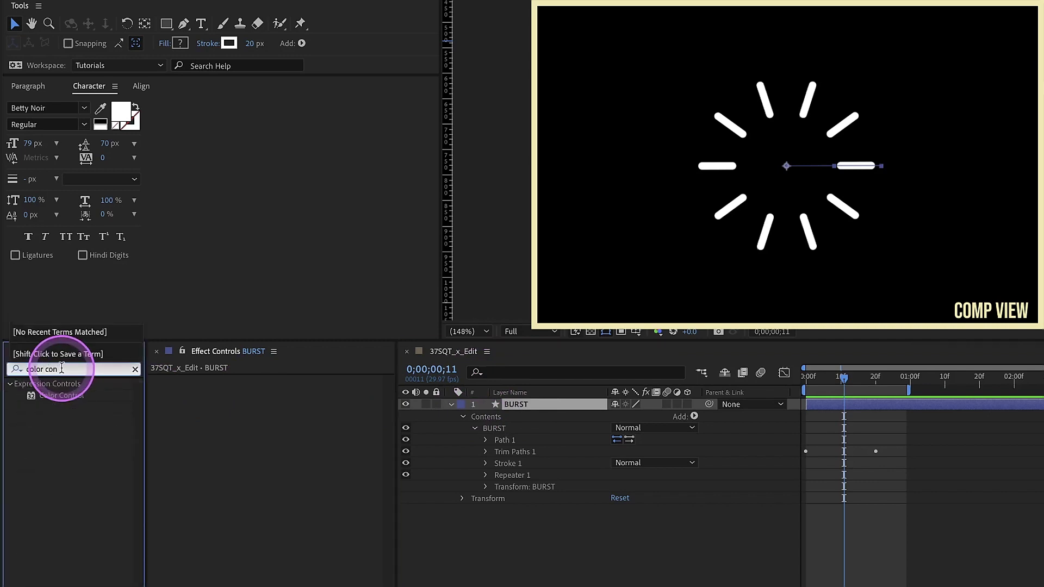
double_click(65, 396)
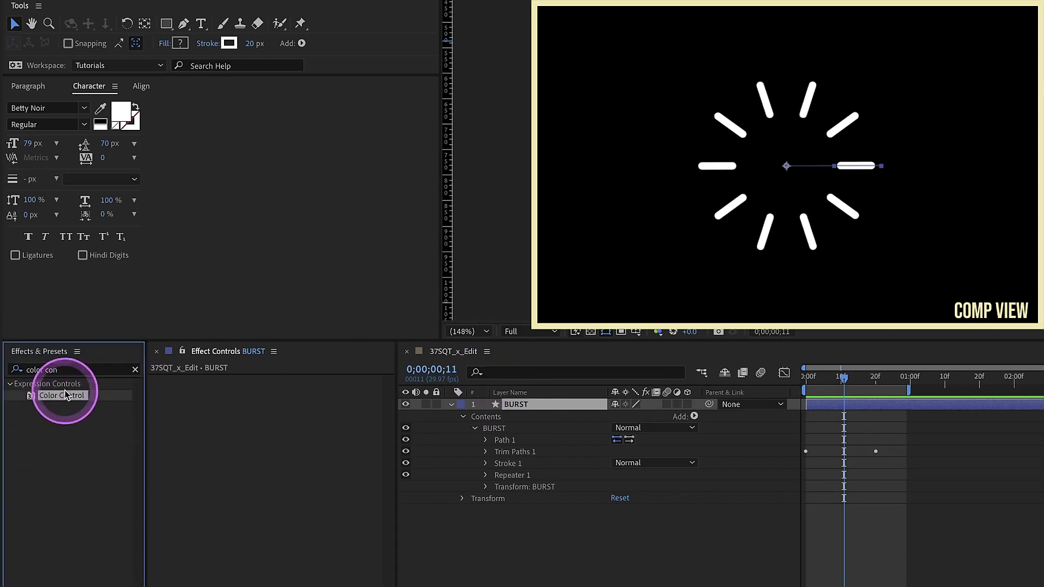
Link Stroke 1 Color to the Color Control and set it to cyan.
click(485, 464)
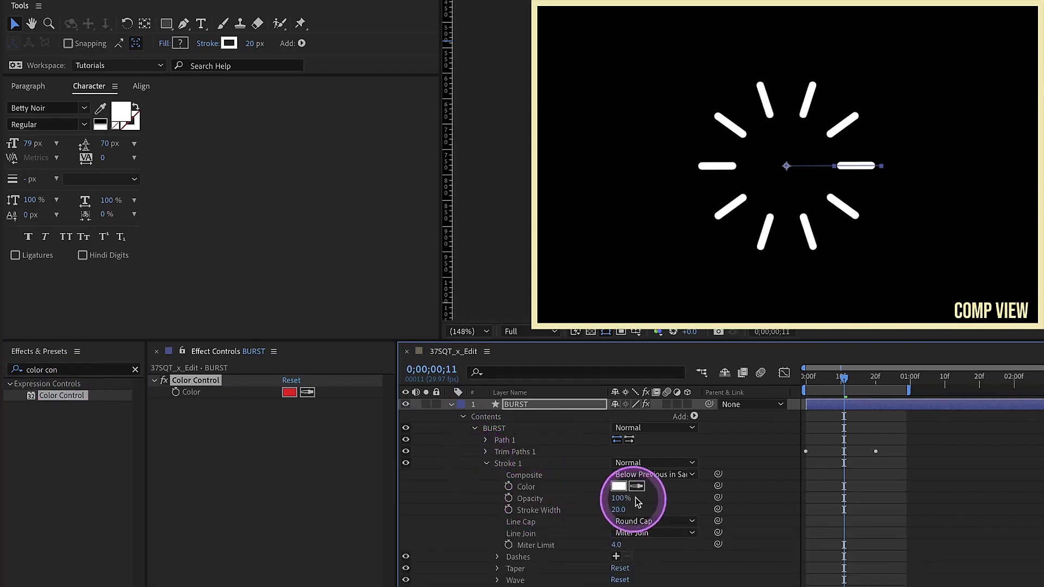
drag(717, 486, 212, 400)
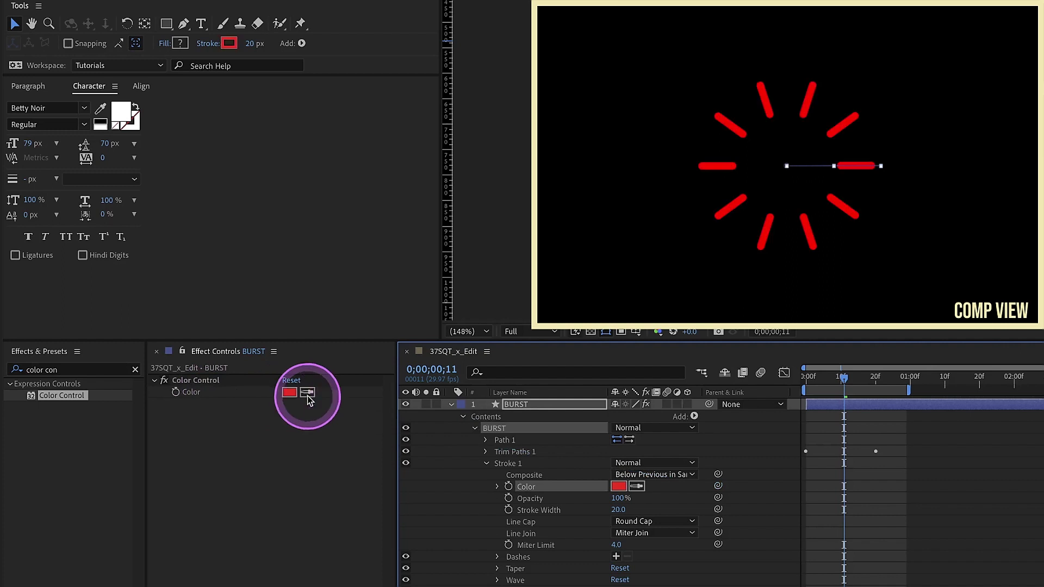
click(290, 393)
click(649, 172)
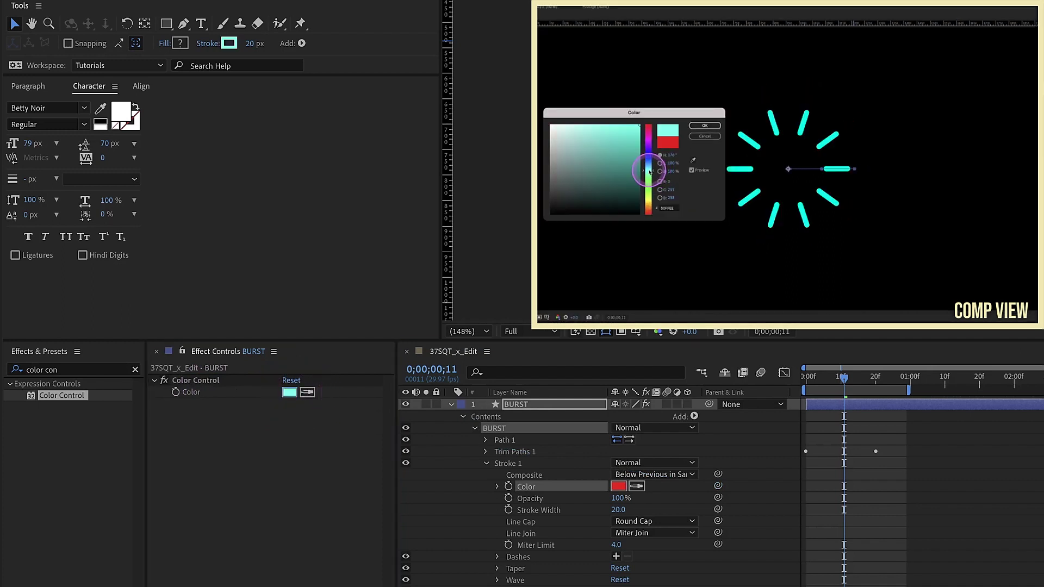
click(695, 130)
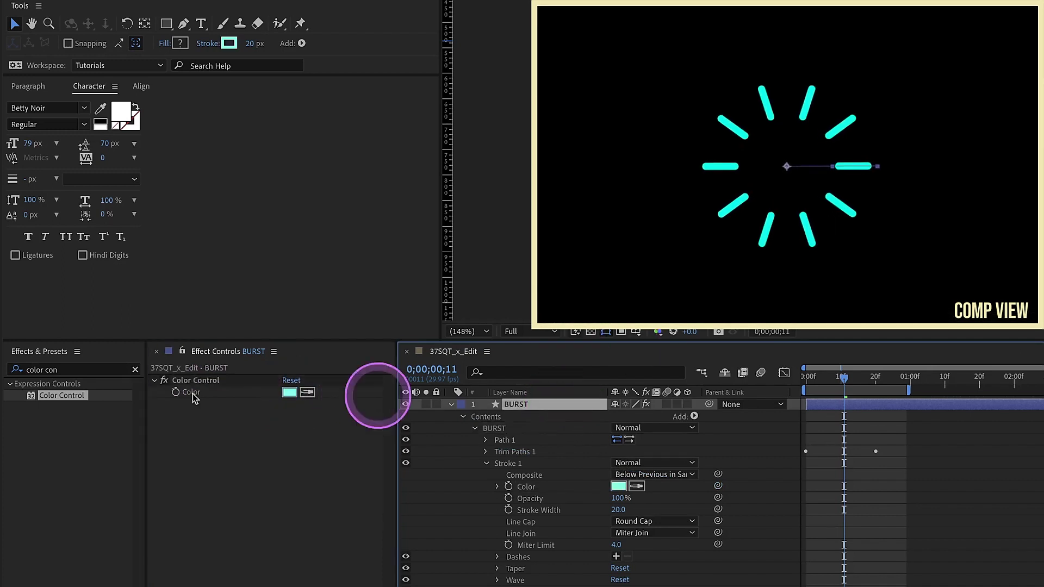
click(69, 373)
Add a Slider Control named Stroke width and a duplicate named Copies to BURST.
text(slder)
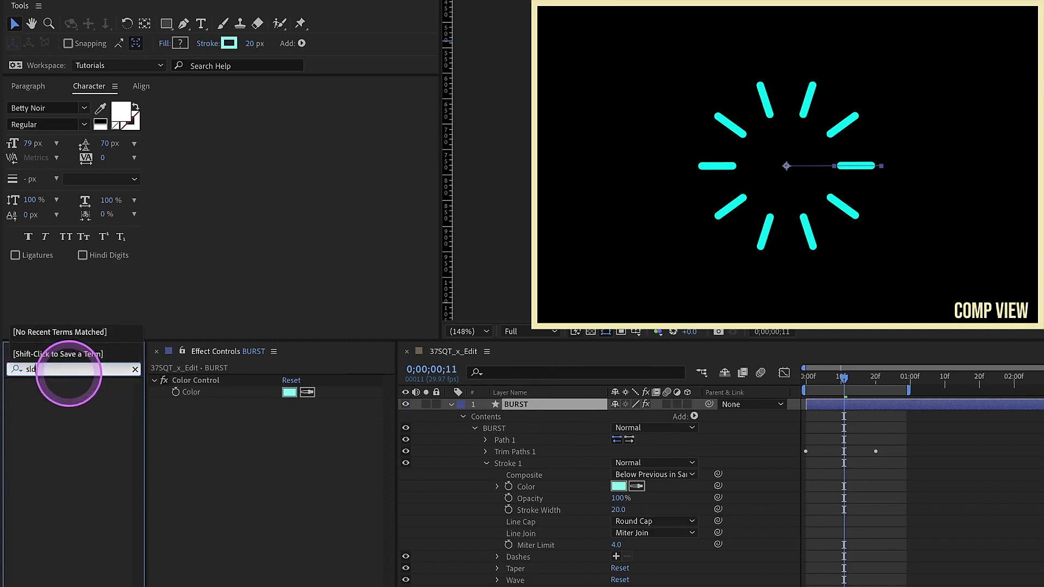
key(BackSpace)
text(ider)
drag(68, 396, 189, 408)
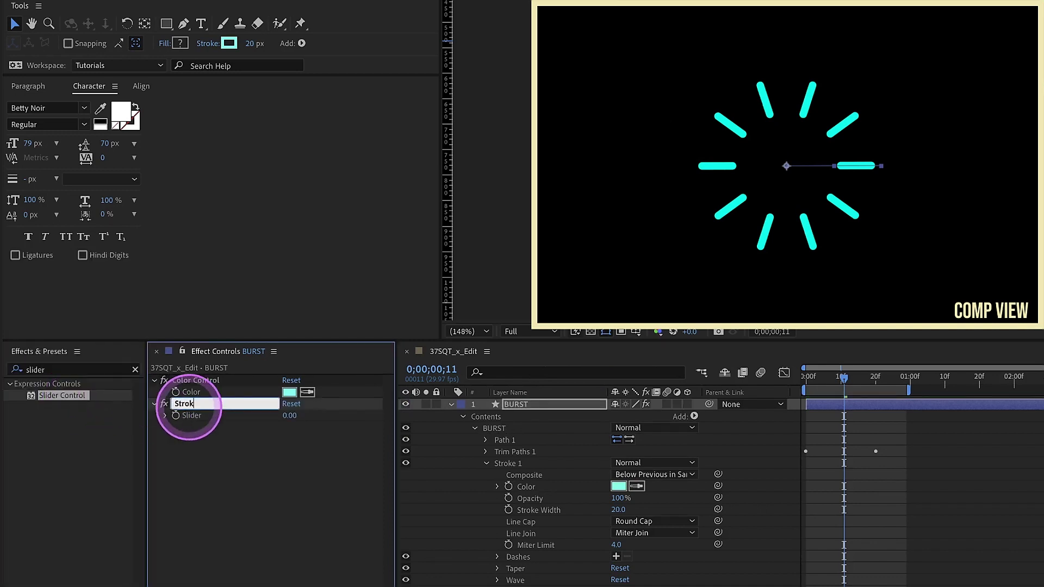
text(Stroke width)
key(Return)
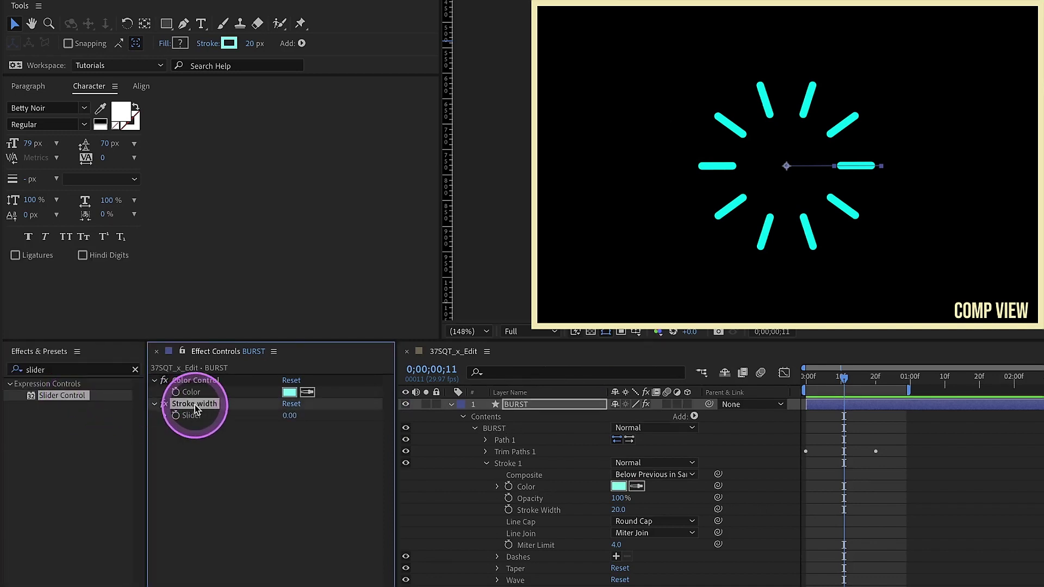
key(ctrl+d)
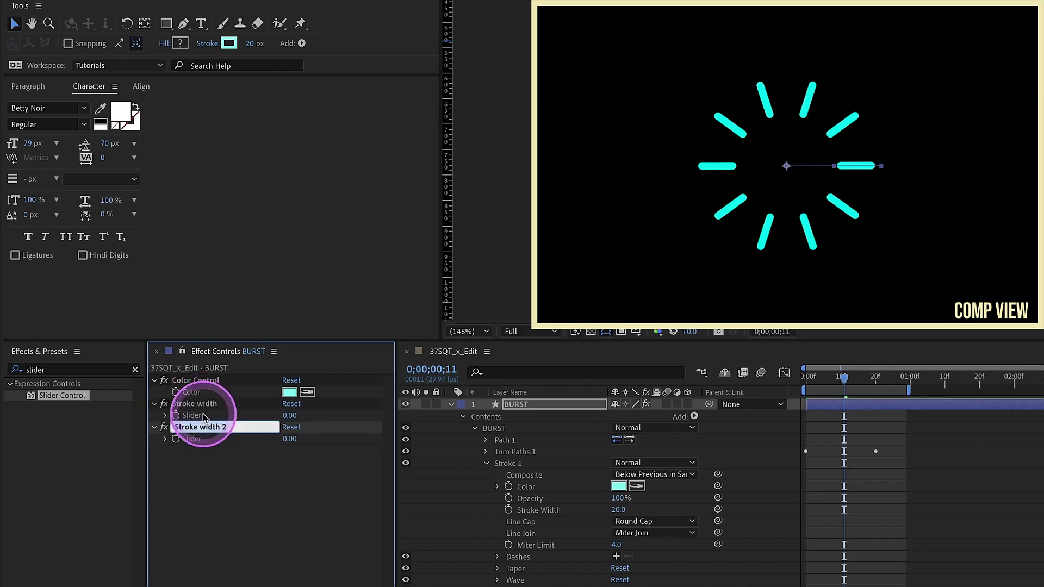
text(Copies)
click(505, 464)
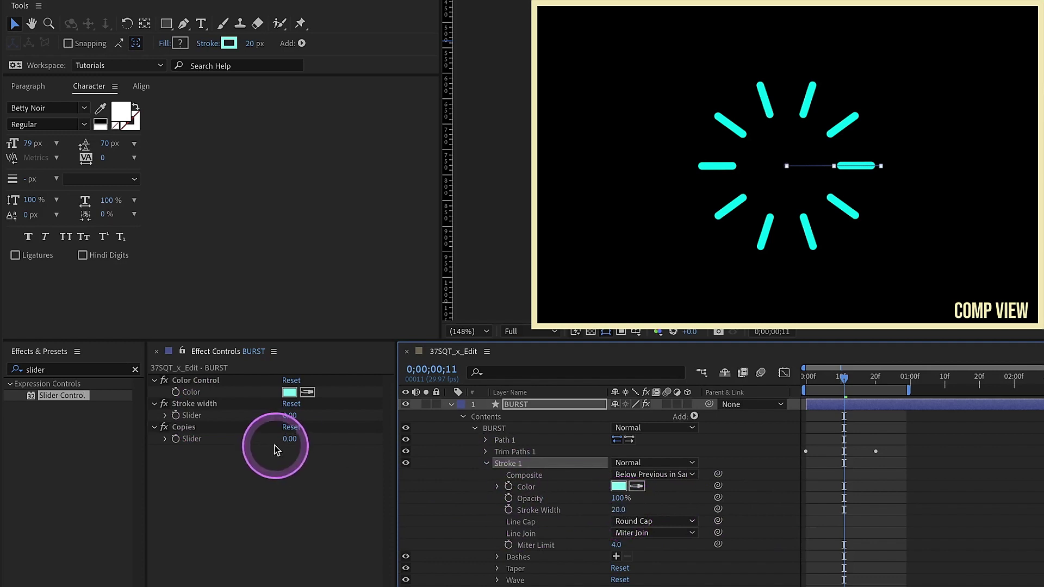
Drive Stroke Width from the Stroke width slider, test 15, and set it to 25.
click(289, 416)
text(20)
key(Return)
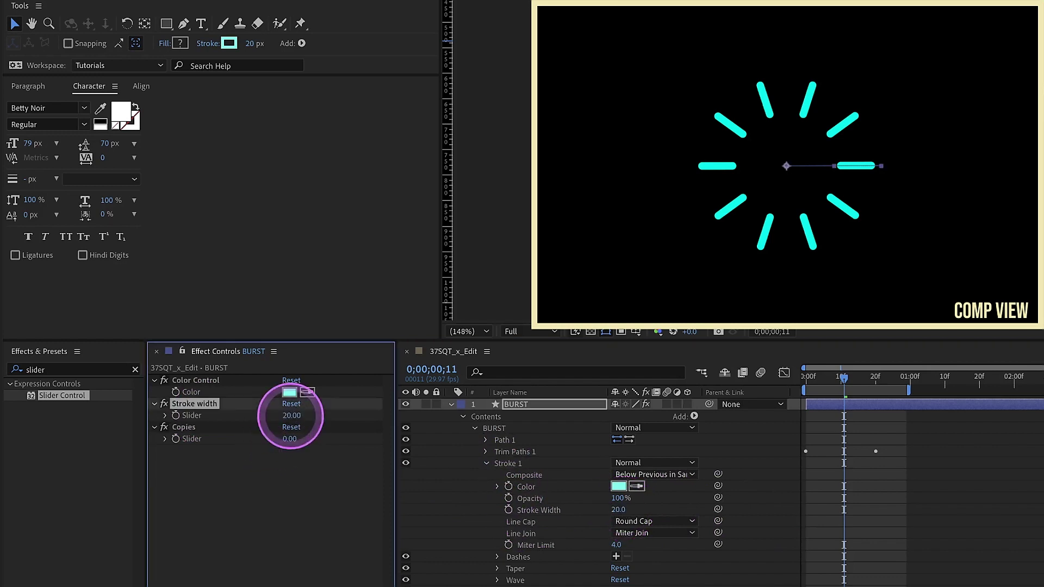
mouse_move(718, 509)
mouse_down()
mouse_move(199, 433)
mouse_move(191, 416)
mouse_up()
click(291, 416)
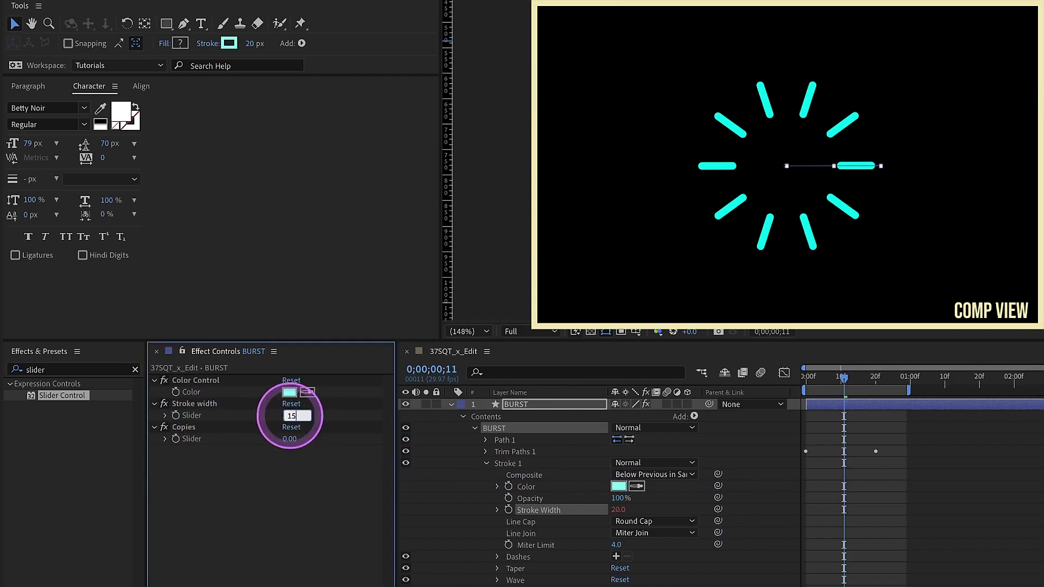
key(Return)
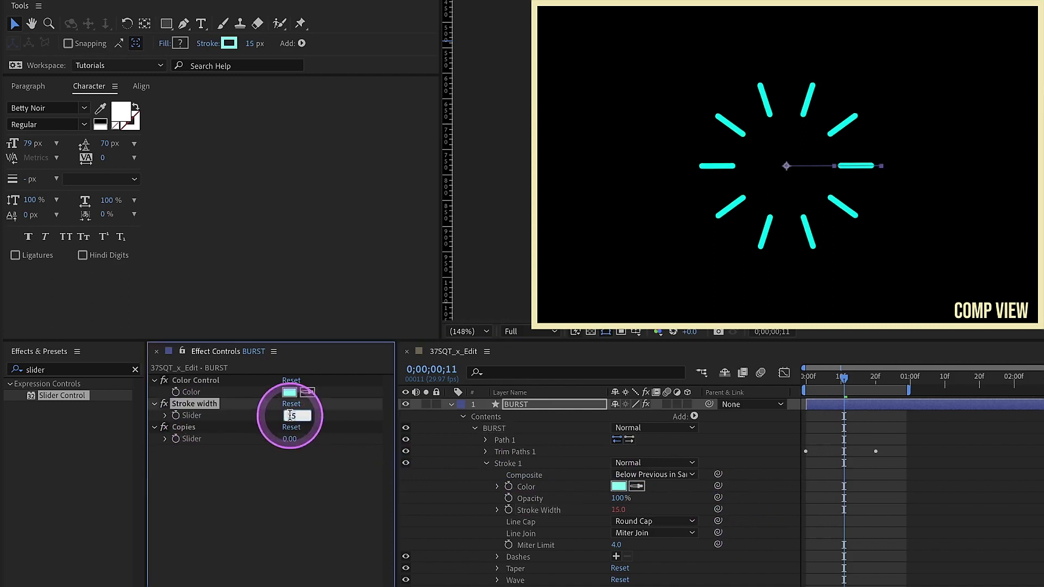
click(289, 416)
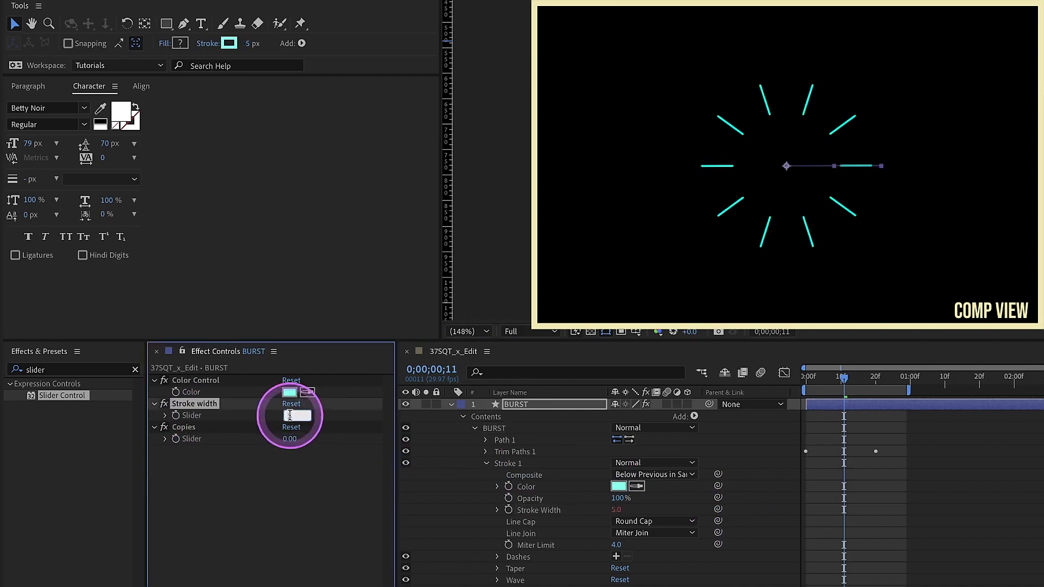
text(25)
key(Return)
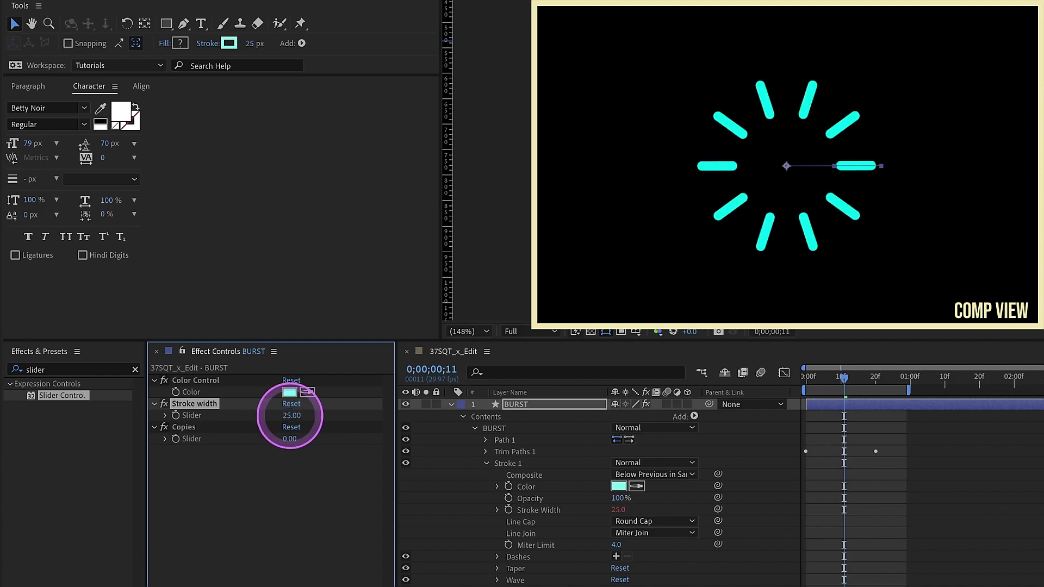
click(486, 463)
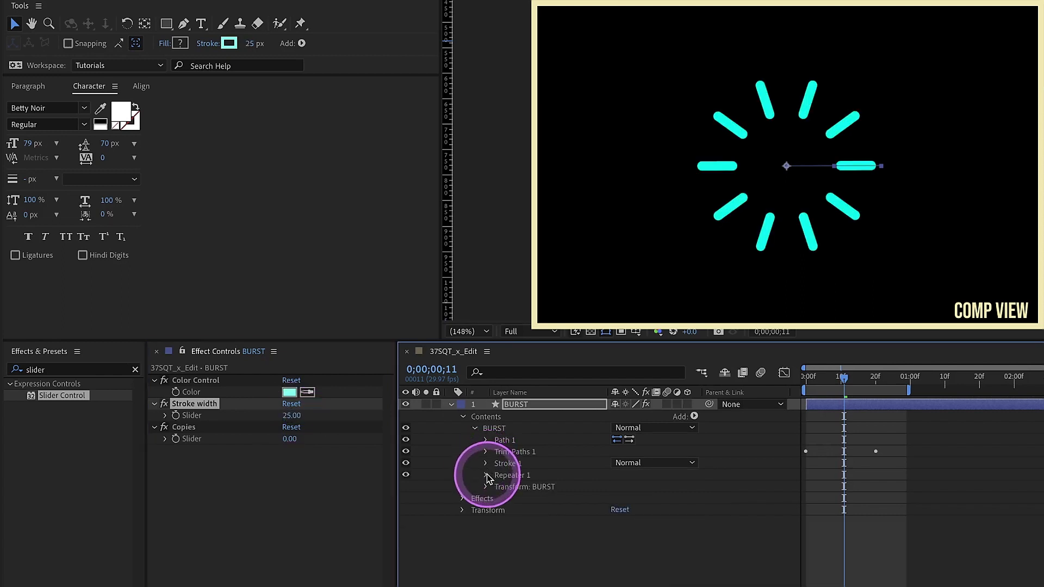
Link Repeater 1 Copies to the Copies slider at 10, testing a value of 15.
click(486, 475)
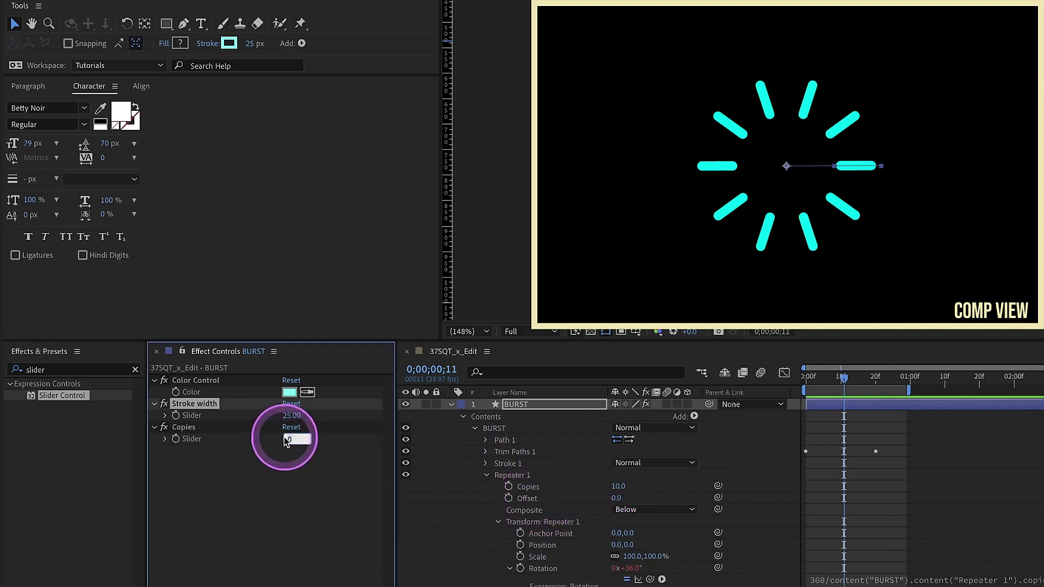
key(Return)
drag(718, 485, 229, 438)
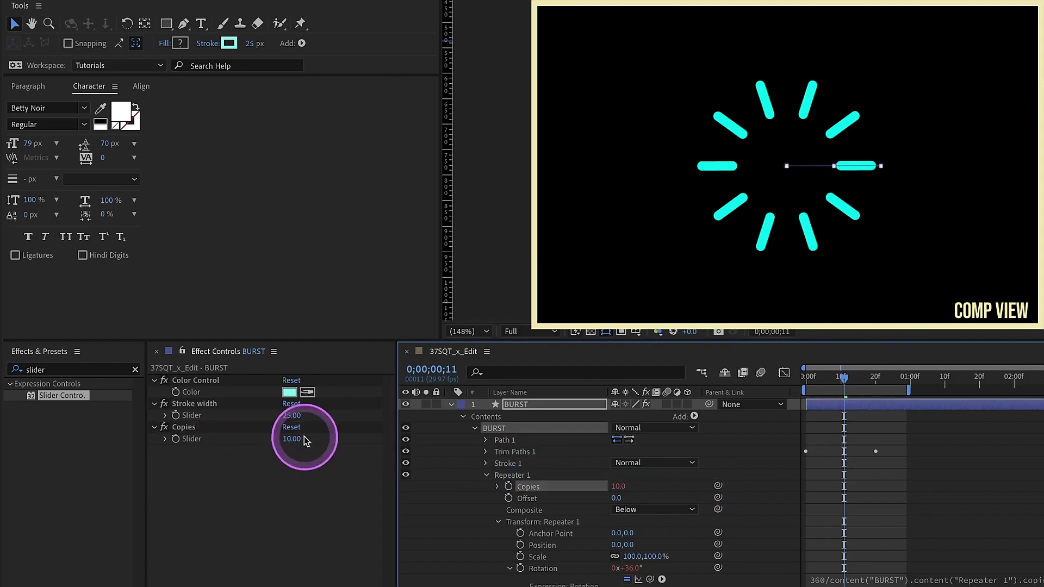
click(292, 439)
text(1)
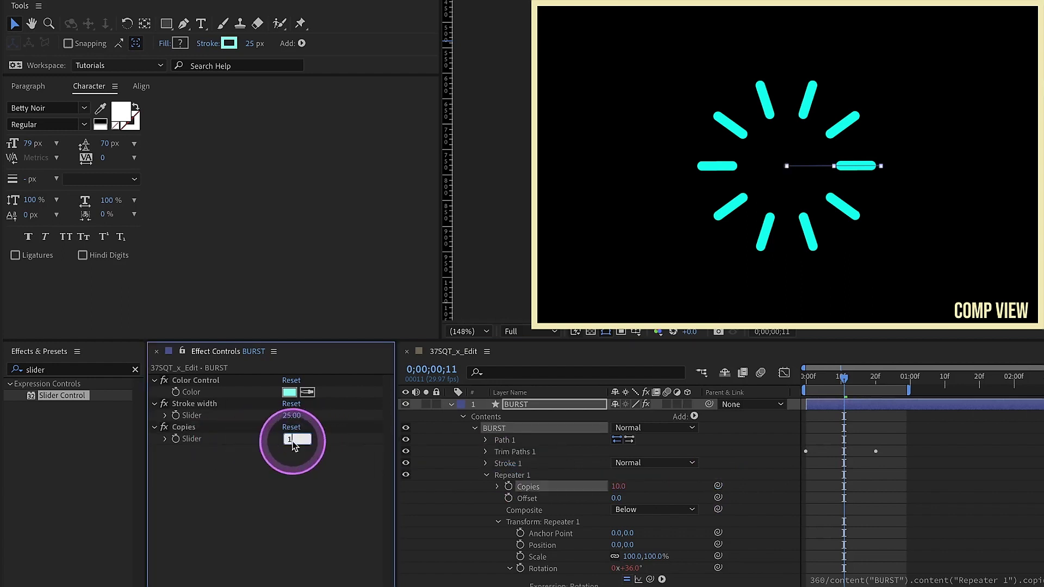
text(5)
key(Return)
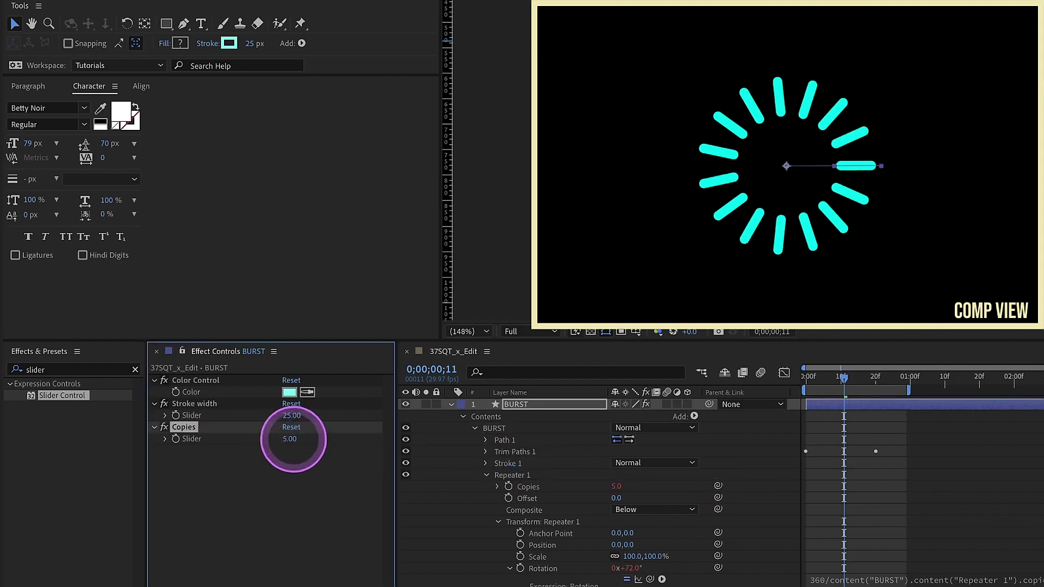
click(293, 439)
Add a Point Control effect to BURST and rename it Position.
click(50, 371)
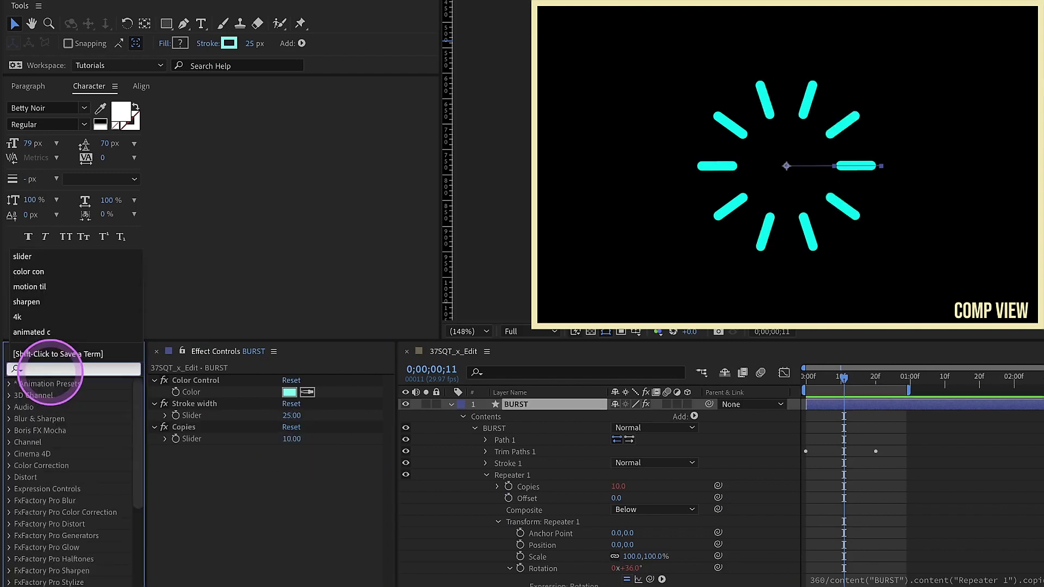
text(point cont)
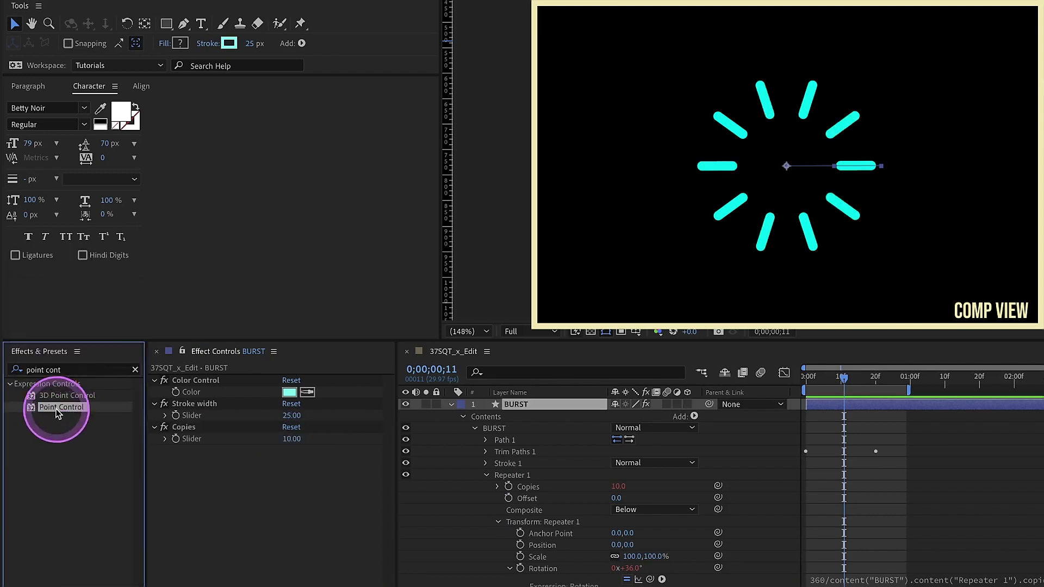
drag(56, 407, 205, 447)
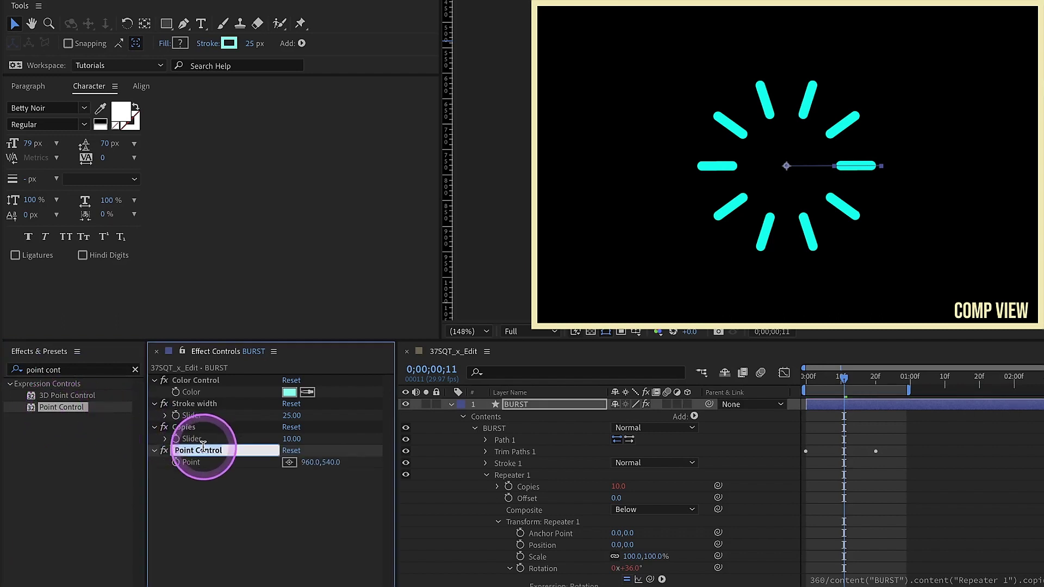
click(200, 450)
text(Position)
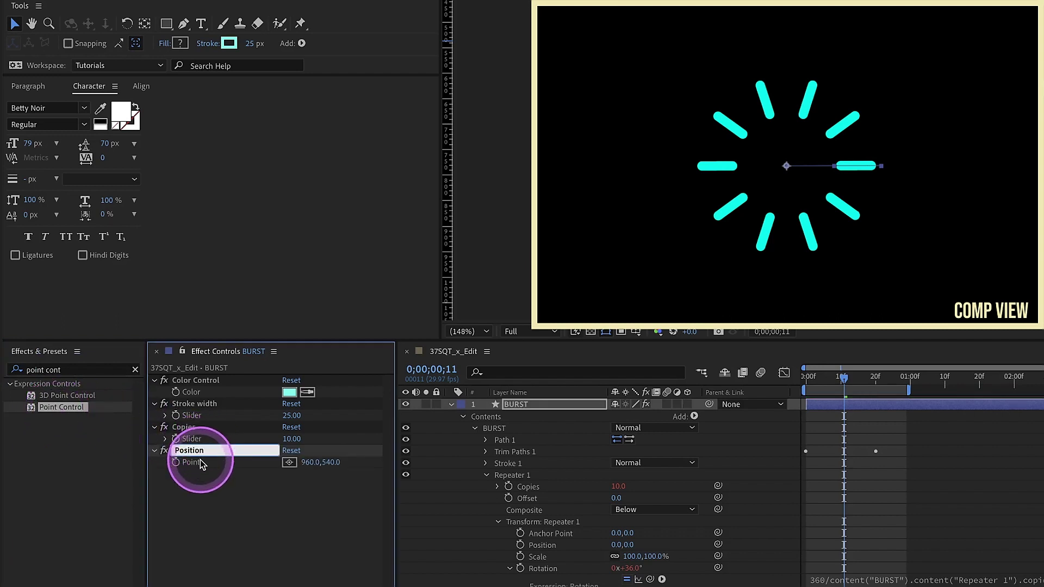
click(200, 477)
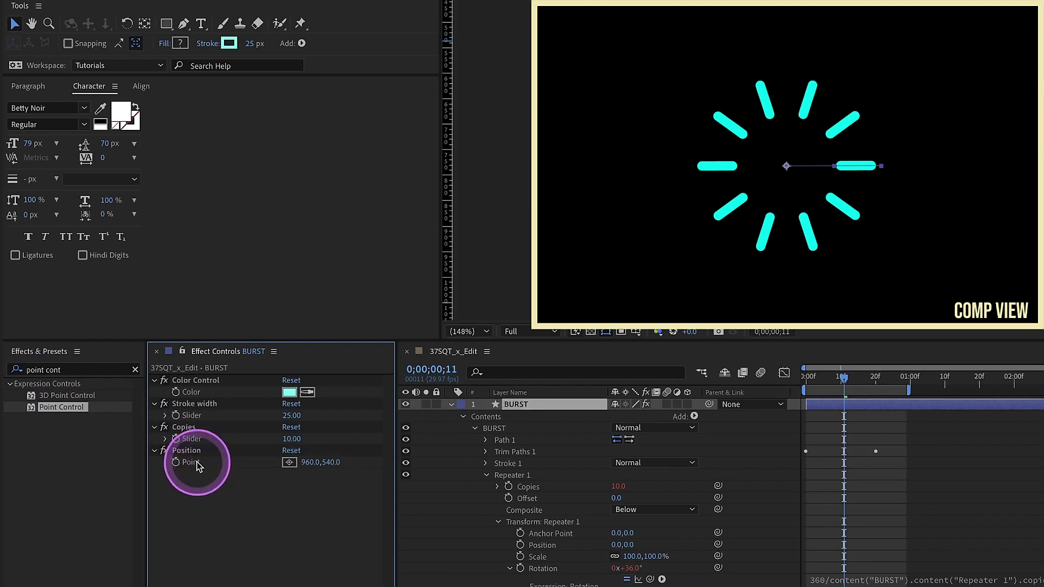
Link the BURST layer's Position to the Position point control at 960,540.
click(546, 404)
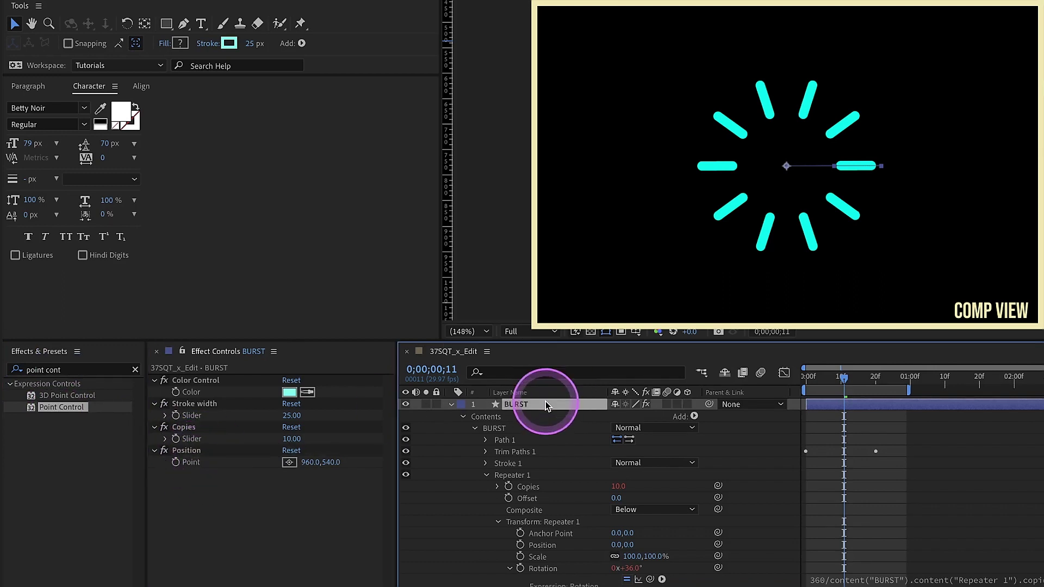
key(p)
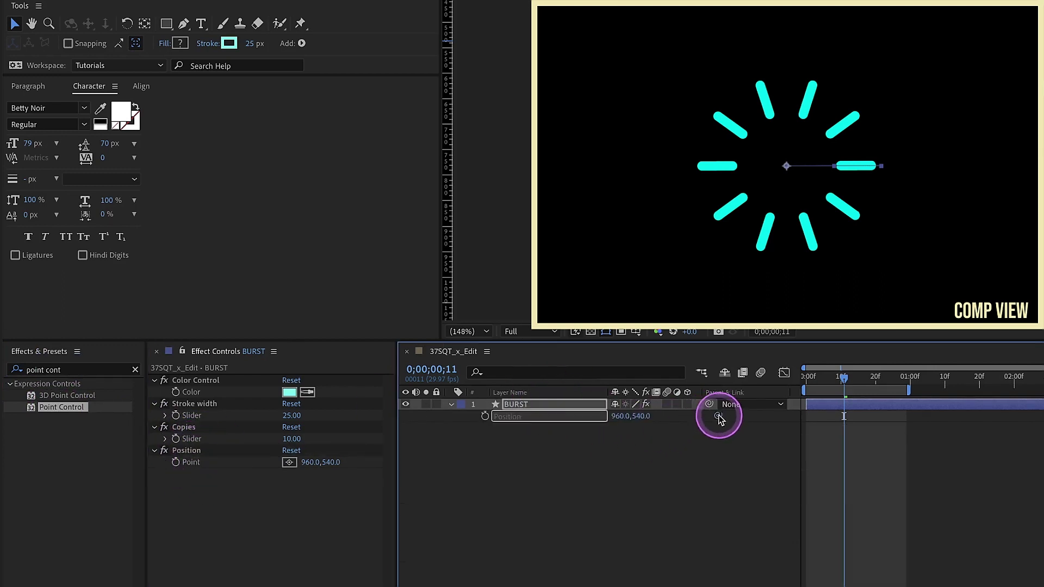
drag(718, 417, 205, 462)
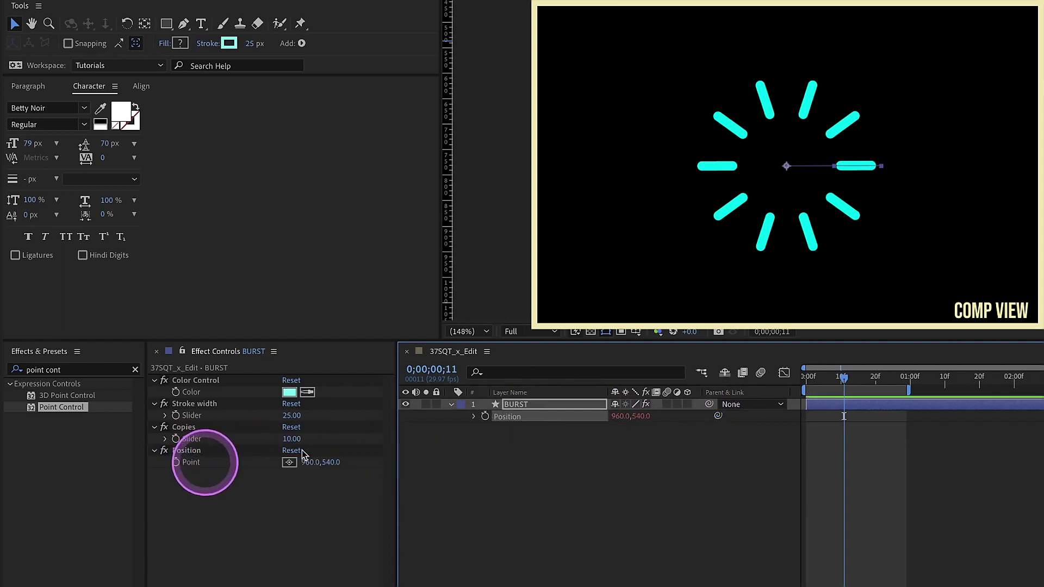
mouse_move(307, 462)
mouse_down()
mouse_move(334, 462)
mouse_move(306, 462)
mouse_up()
click(99, 427)
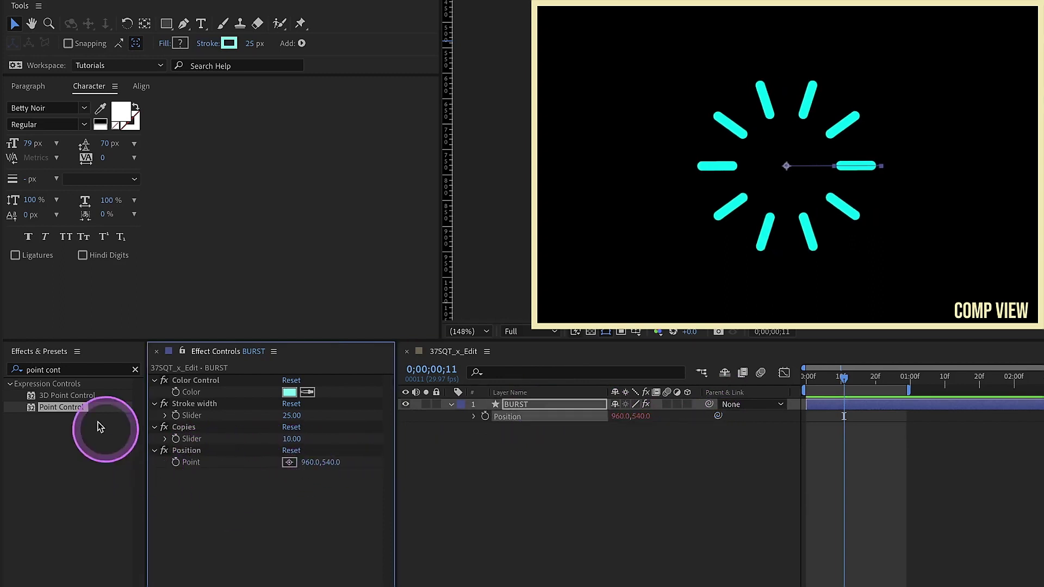
click(82, 370)
key(BackSpace)
Add a Slider Control to BURST and pick-whip the layer's Scale to it.
text(slider)
drag(62, 395, 190, 474)
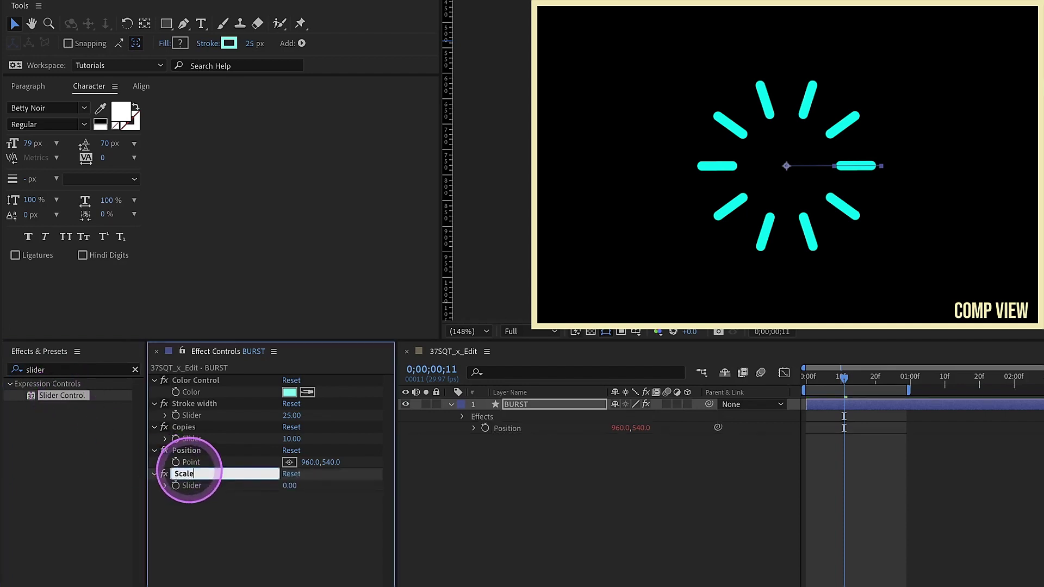
click(559, 406)
key(s)
drag(717, 418, 214, 492)
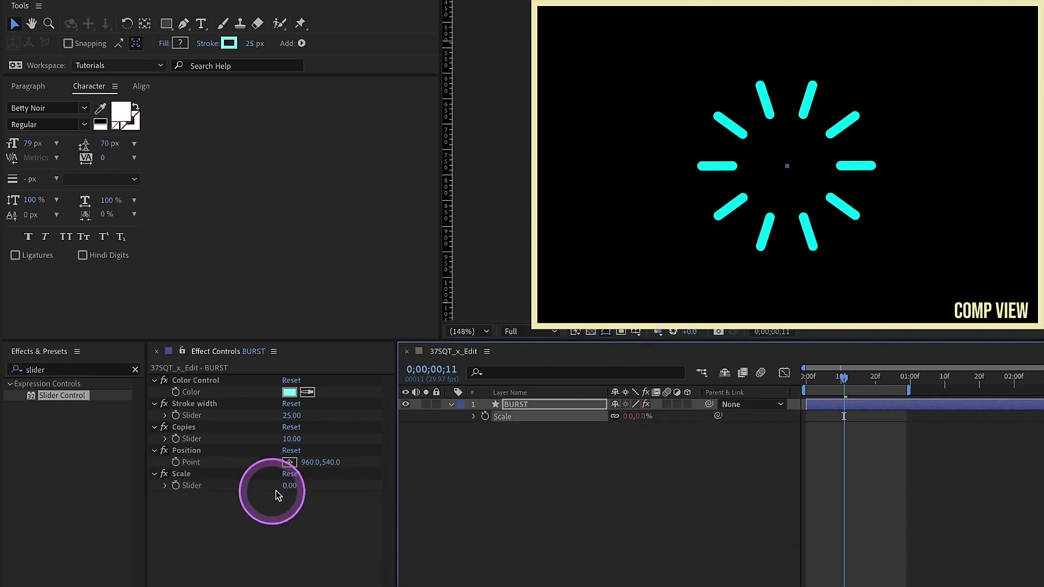
Set the Scale slider value to 100.
click(198, 482)
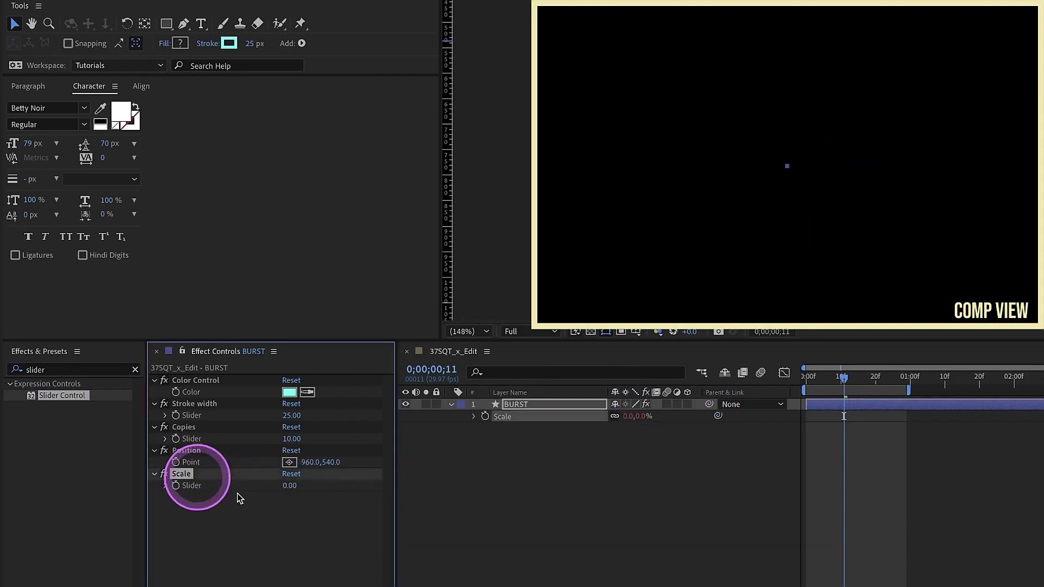
click(287, 487)
text(100)
key(Return)
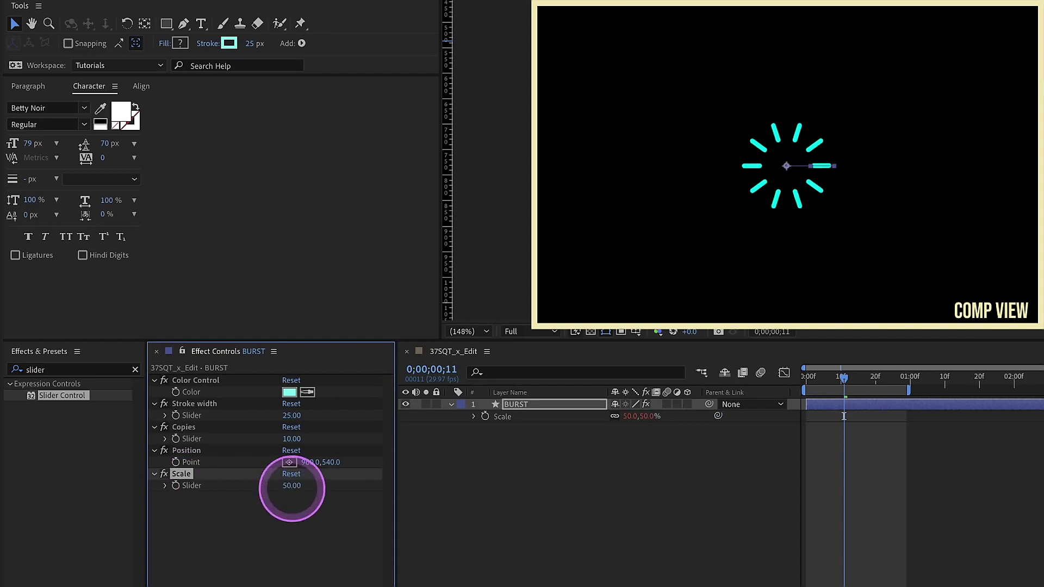
click(52, 369)
Add an Angle Control effect to BURST and name it Rotation.
text(angle con)
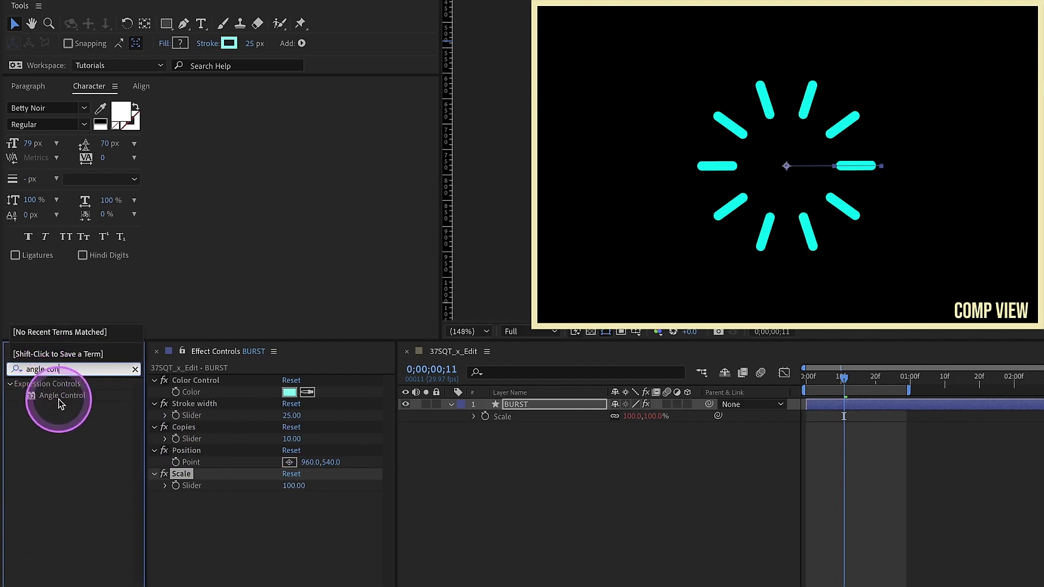
drag(54, 395, 190, 500)
click(190, 497)
text(Rotation)
Link the layer's Rotation to the Rotation angle control and test it at 45° and 66°.
click(566, 404)
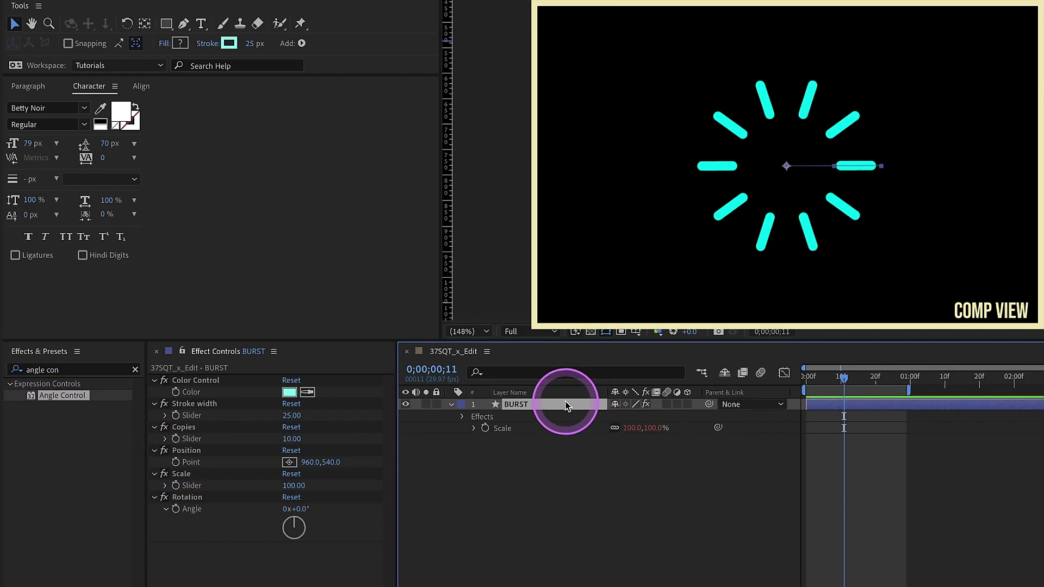
key(r)
drag(718, 417, 324, 515)
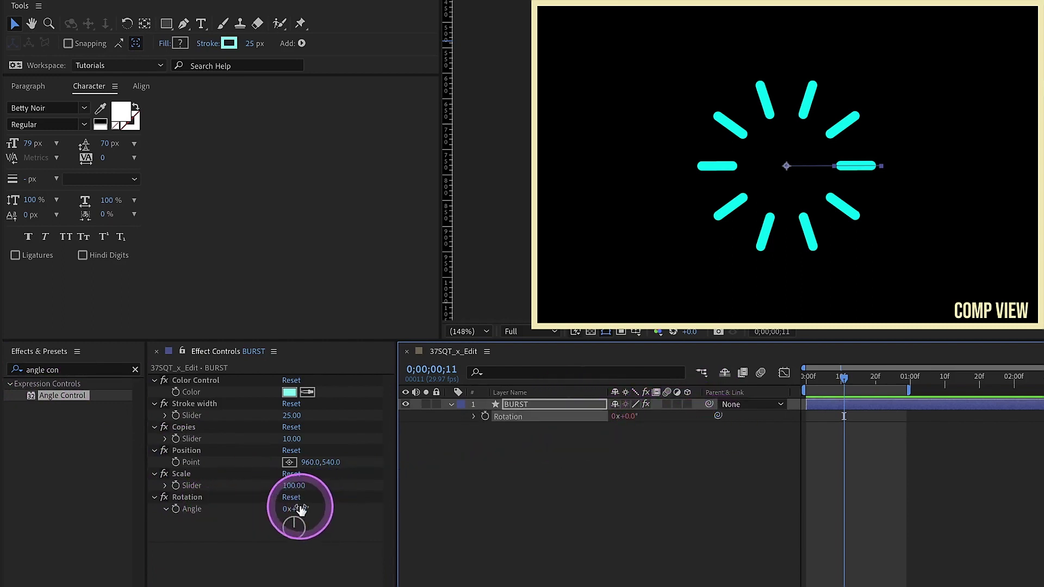
click(297, 509)
text(45)
key(Return)
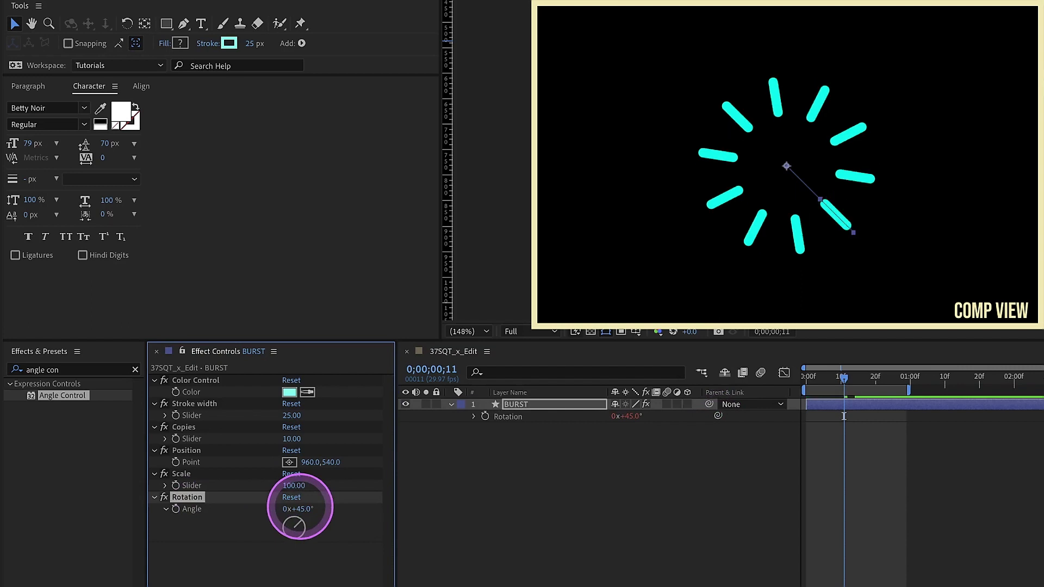
drag(303, 509, 317, 508)
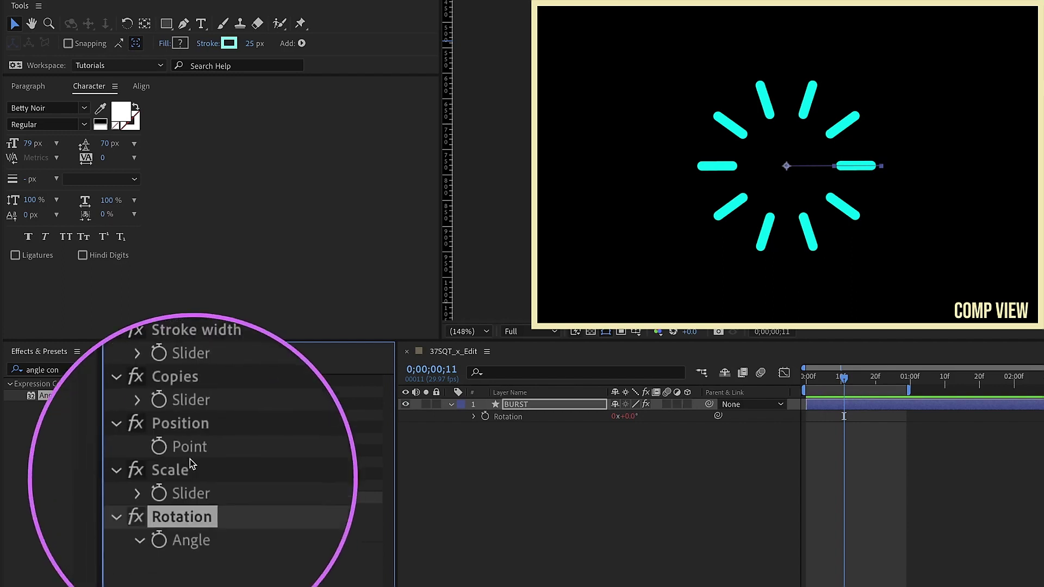
Collapse the BURST layer's property rows and select its Contents.
click(452, 405)
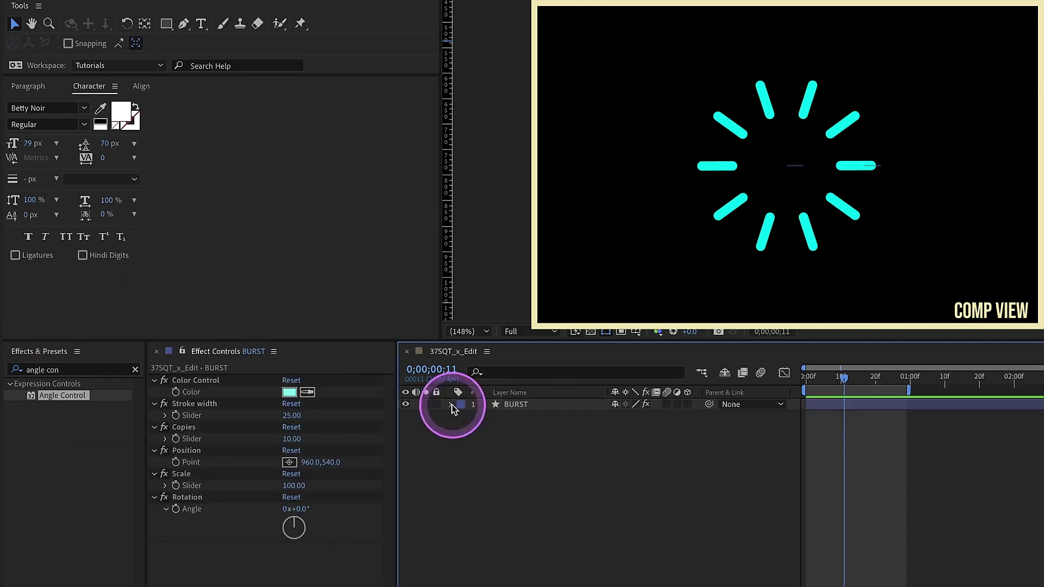
click(452, 405)
click(463, 440)
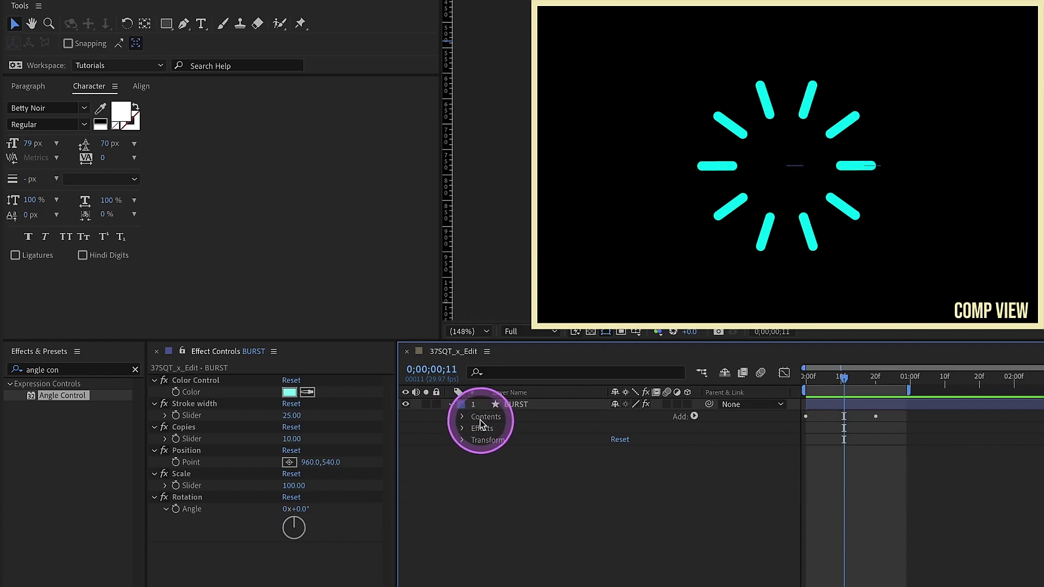
click(483, 423)
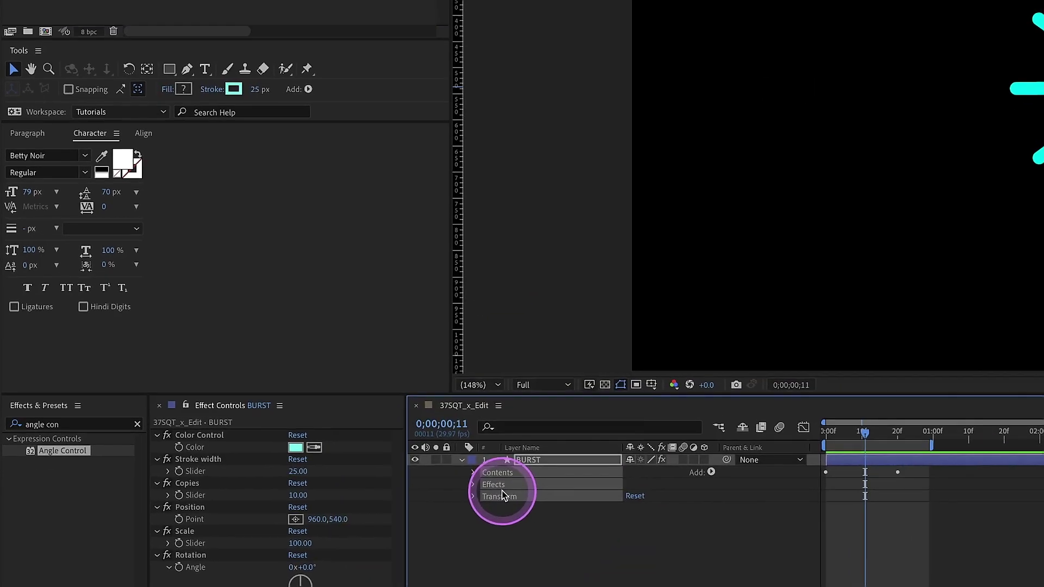
Save the layer as animation preset Burst.ffx in the SHAPE LAYER ACCENT LIBRARY folder.
click(396, 11)
click(411, 34)
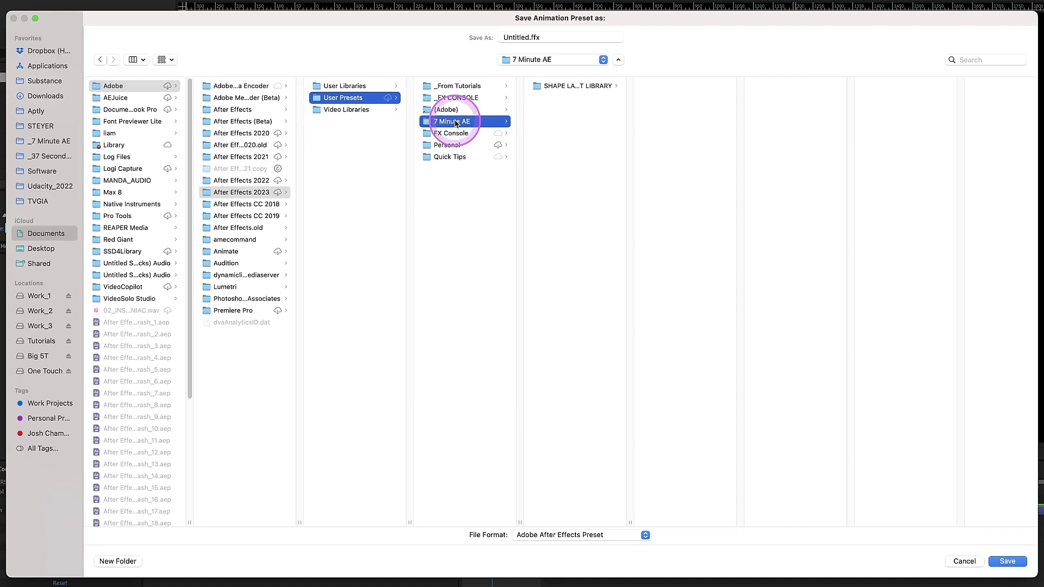
click(557, 88)
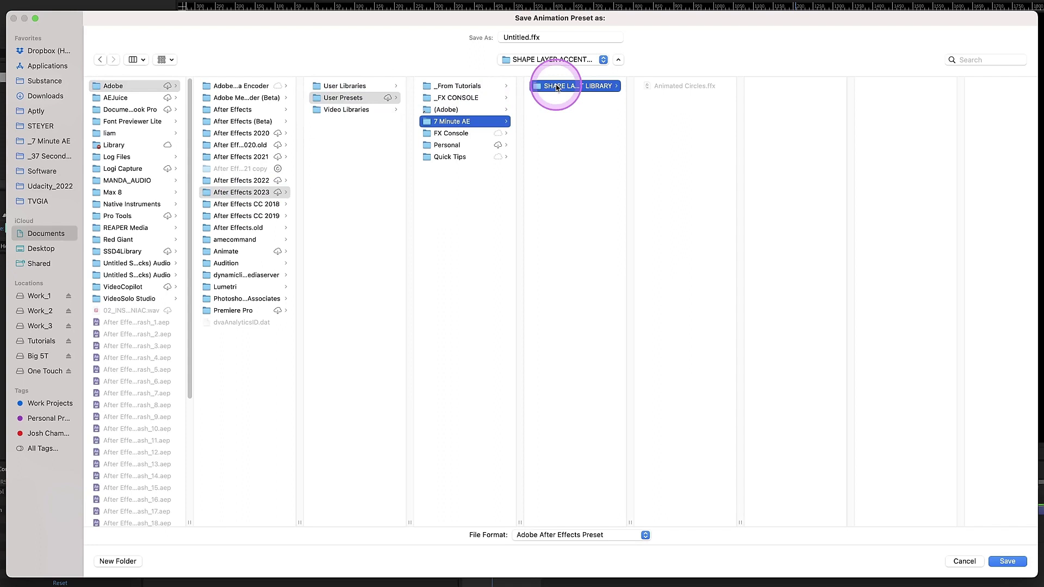
click(544, 36)
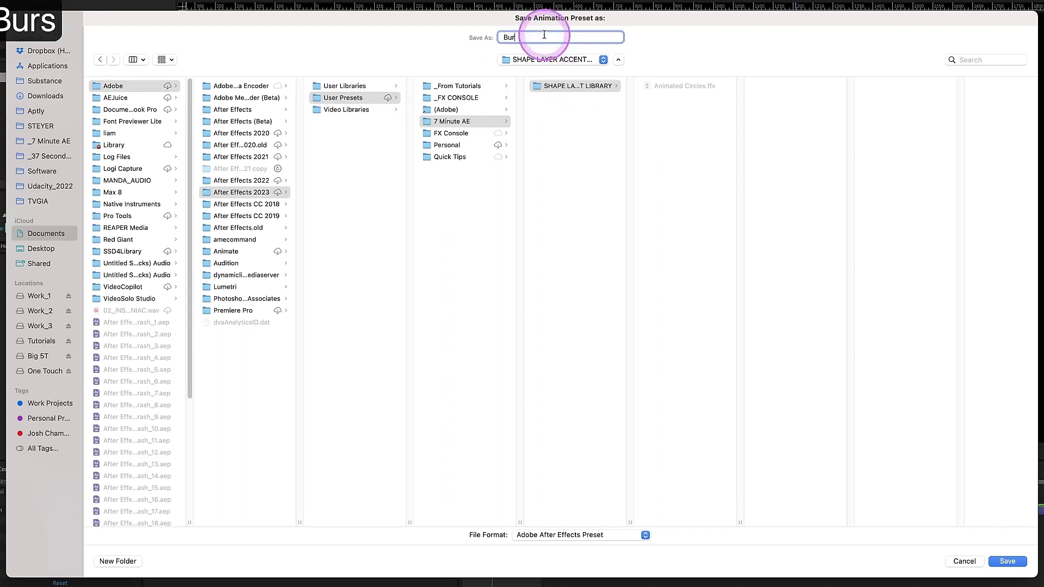
click(1007, 561)
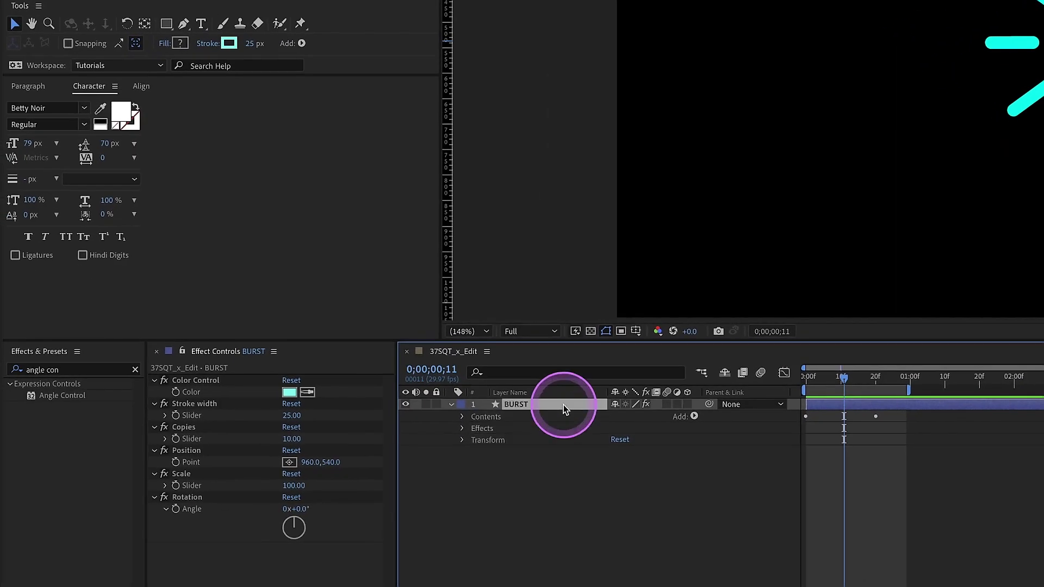
Delete the original BURST layer and clear the Effects & Presets search.
key(Delete)
click(54, 396)
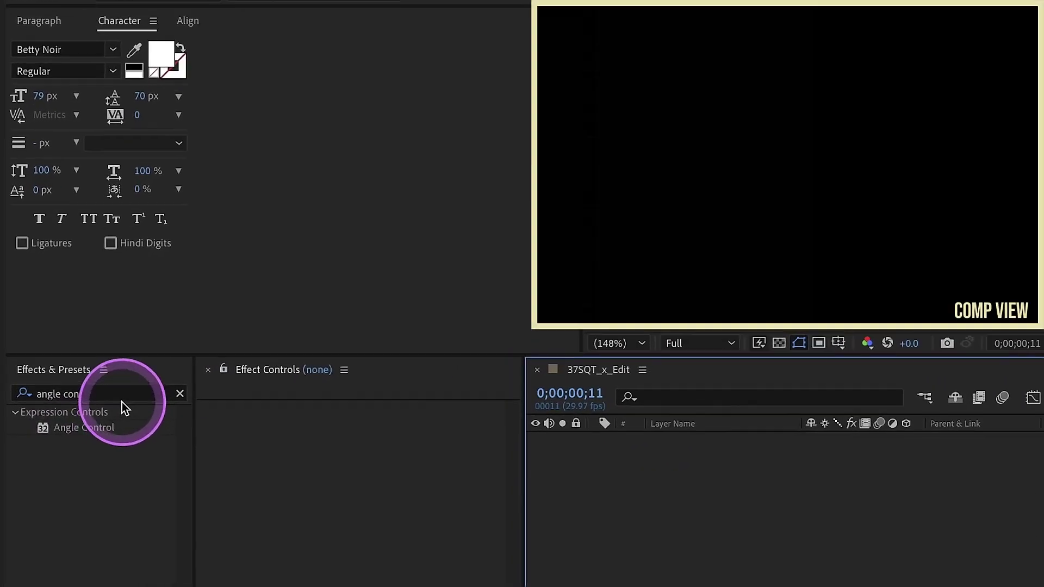
click(123, 398)
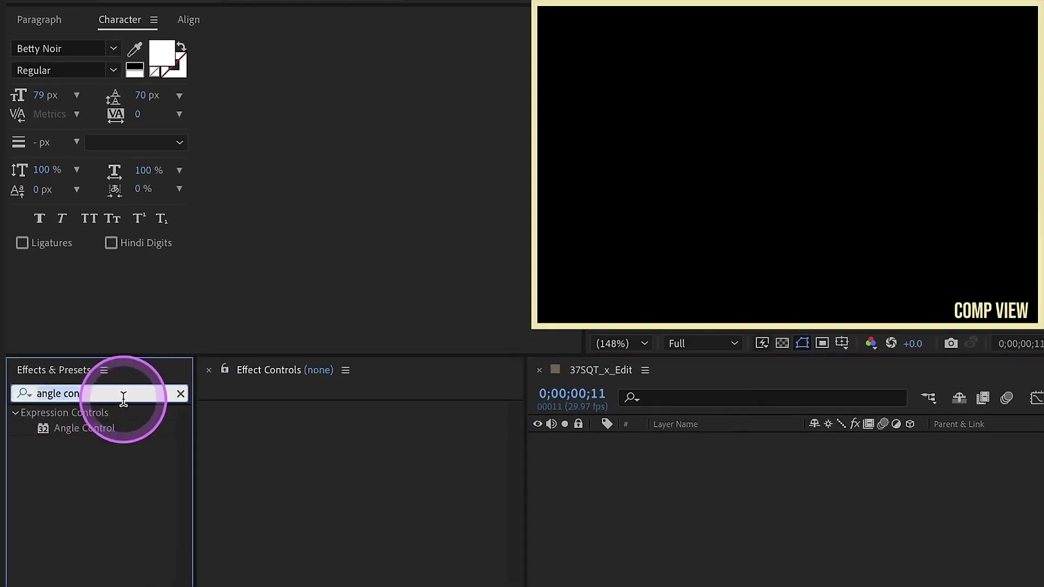
key(BackSpace)
Reveal the Burst preset under User Presets' library folder and set the current time to 01:00f.
click(19, 416)
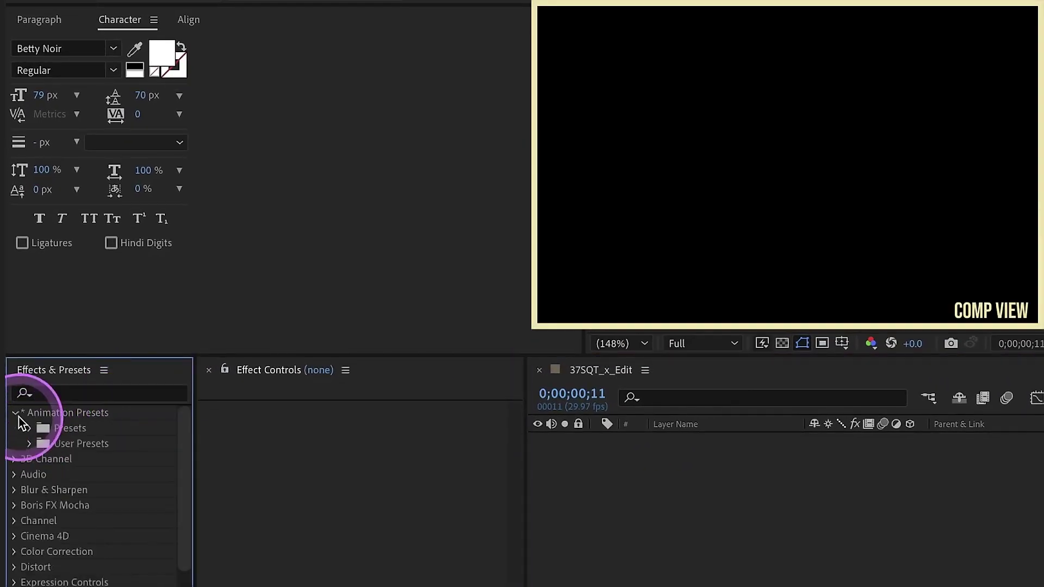
click(31, 441)
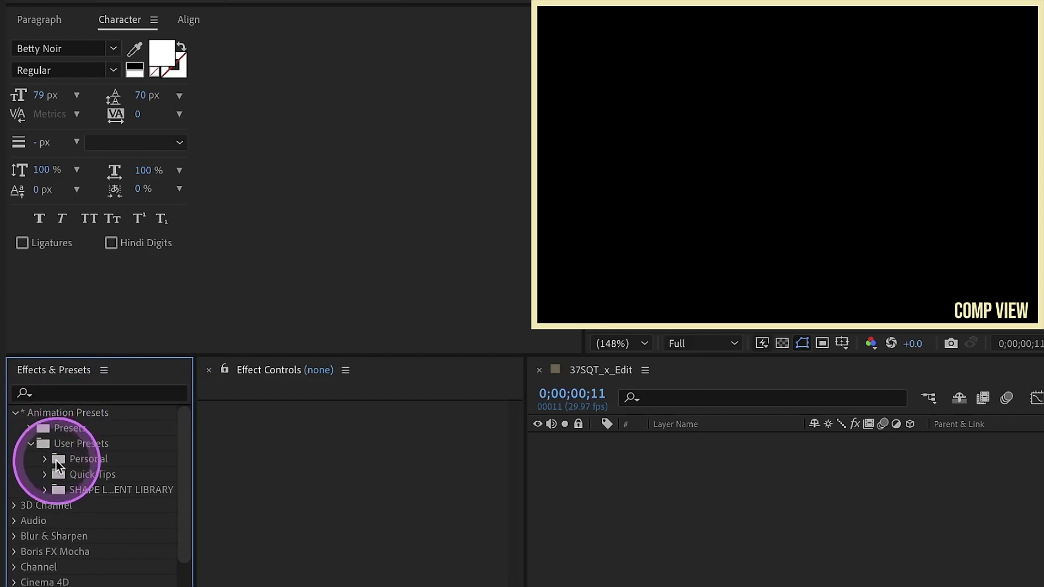
click(46, 492)
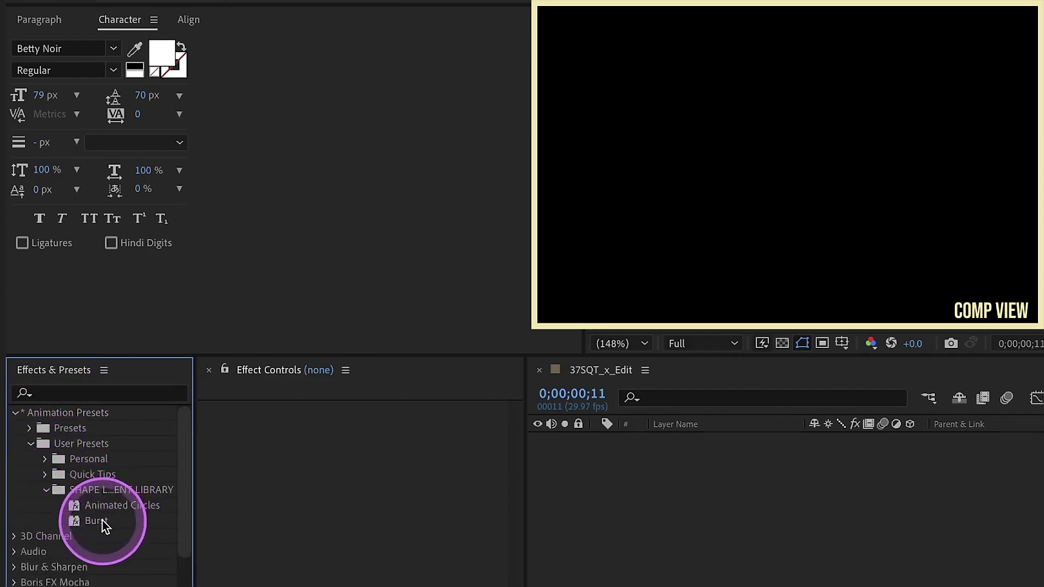
click(1041, 402)
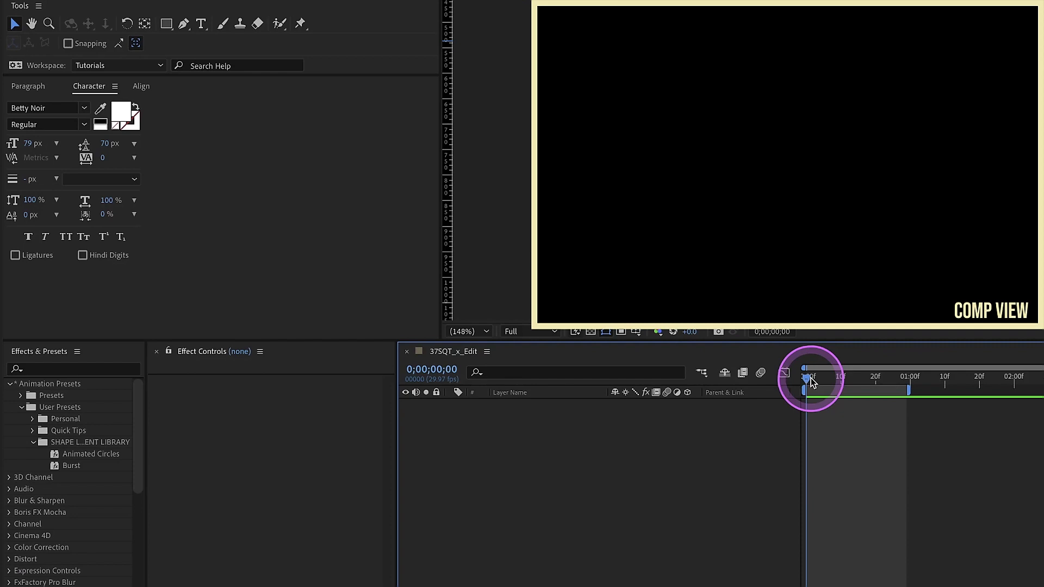
click(911, 383)
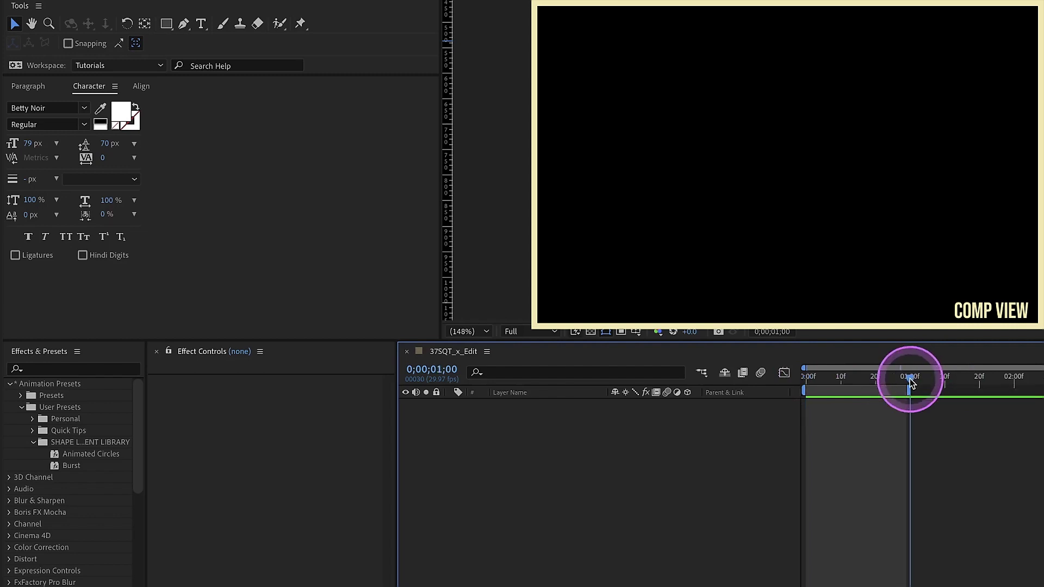
Apply the Burst preset, show its Start/End keyframes, and start the layer at frame 0.
double_click(71, 465)
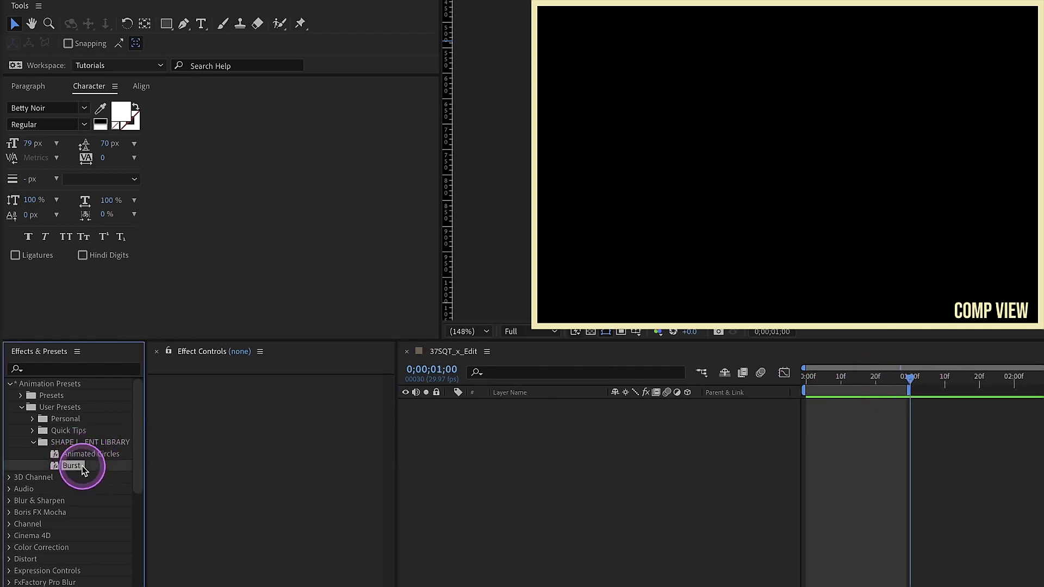
key(u)
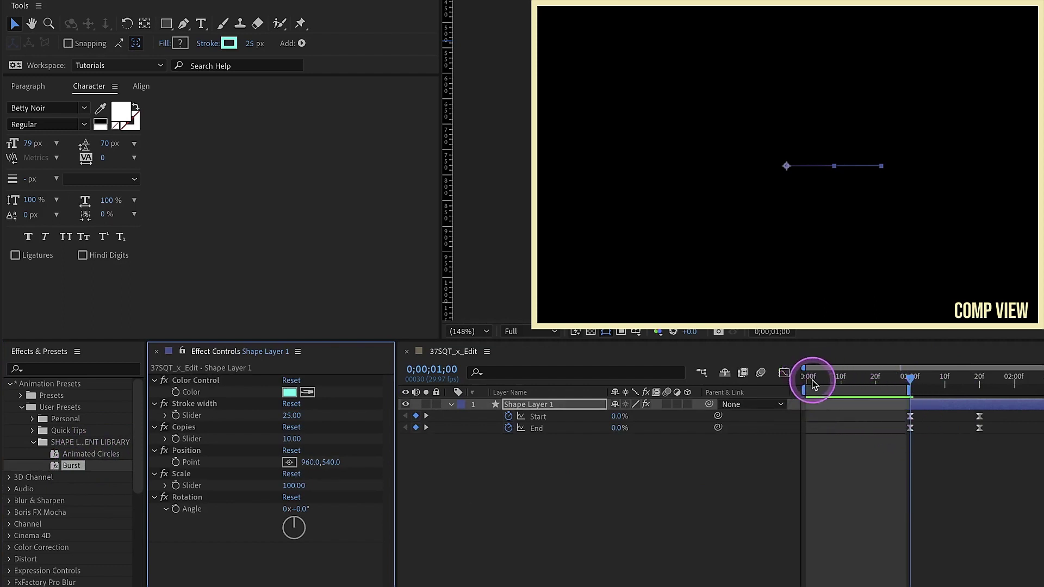
click(806, 376)
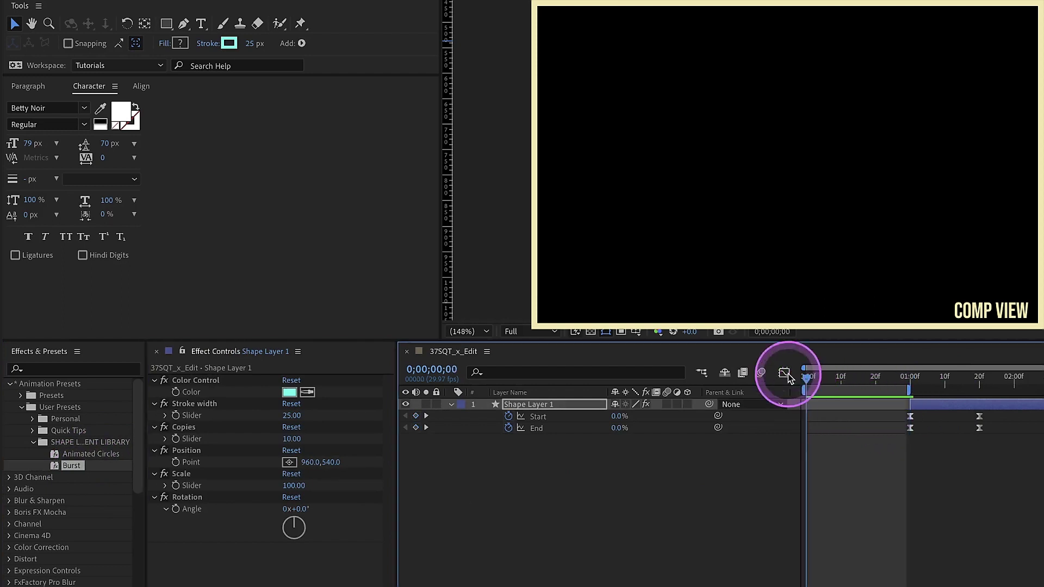
key(bracketleft)
Extend the work area to about 01:20f, preview the burst, and duplicate the layer.
drag(909, 390, 985, 390)
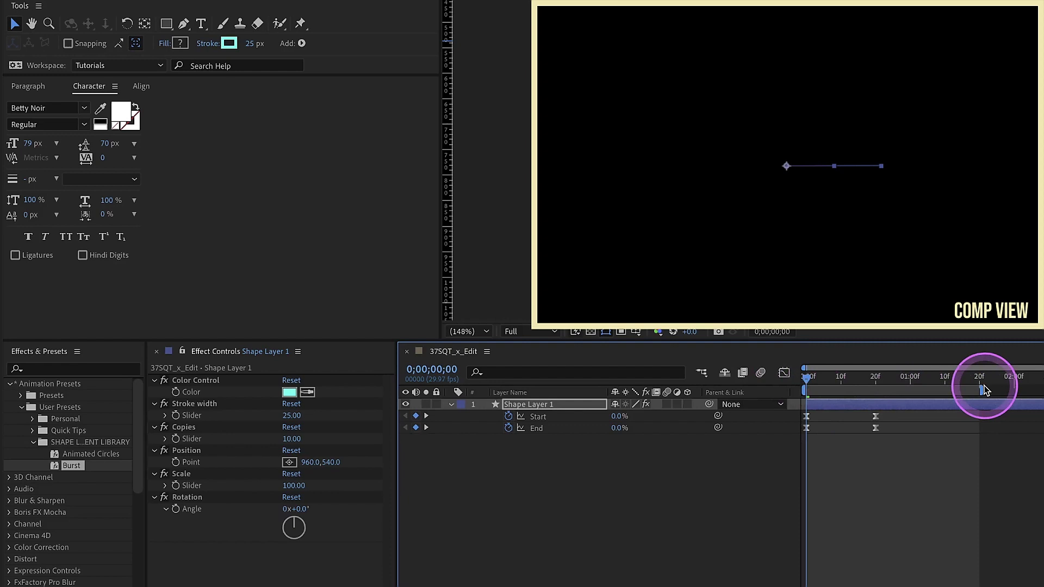
key(space)
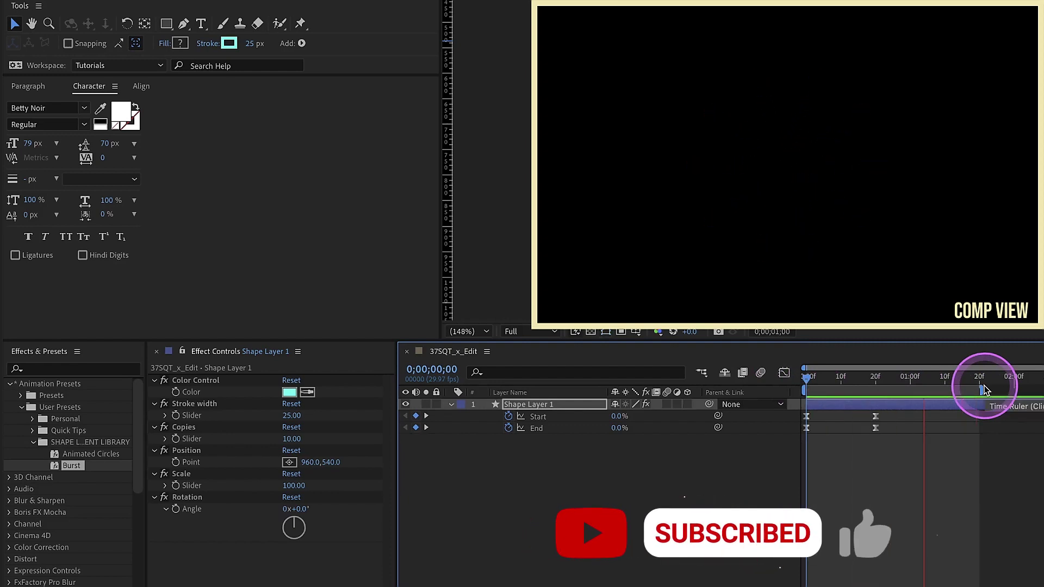
drag(892, 384, 879, 385)
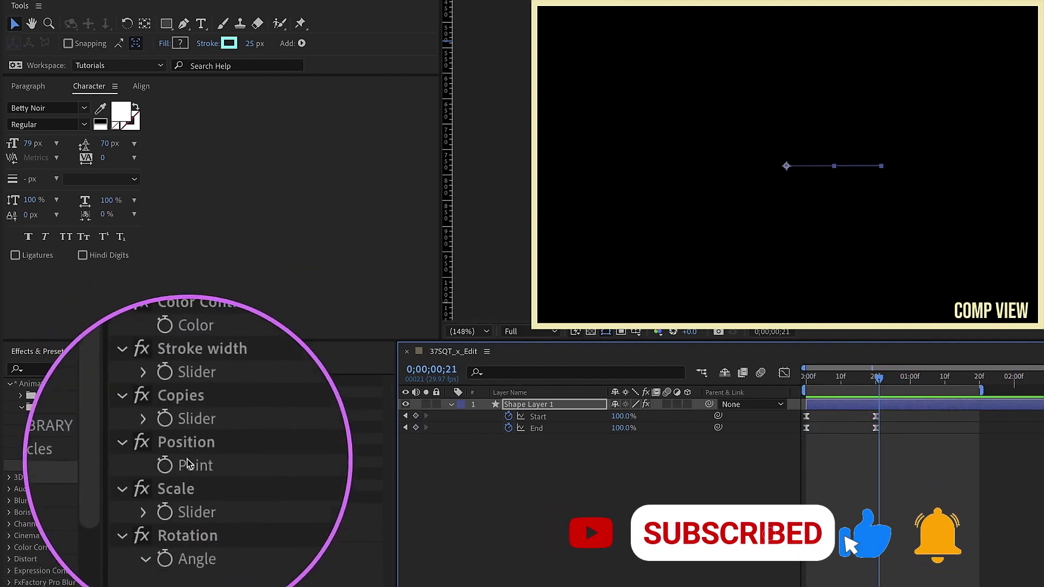
key(ctrl+d)
Shift the duplicate burst later in the timeline and change its colour to yellow.
drag(852, 412, 875, 403)
click(290, 392)
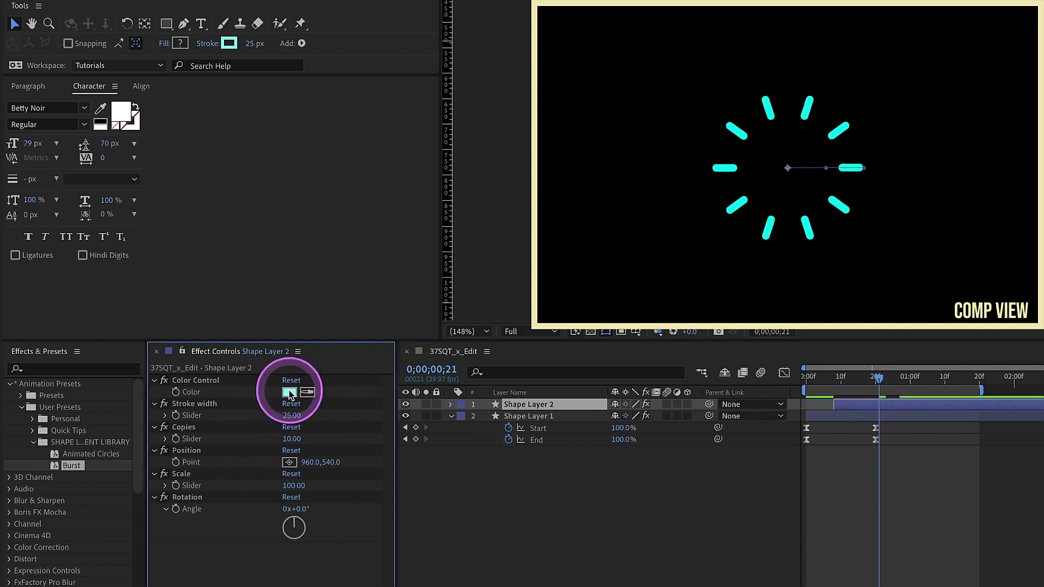
click(694, 132)
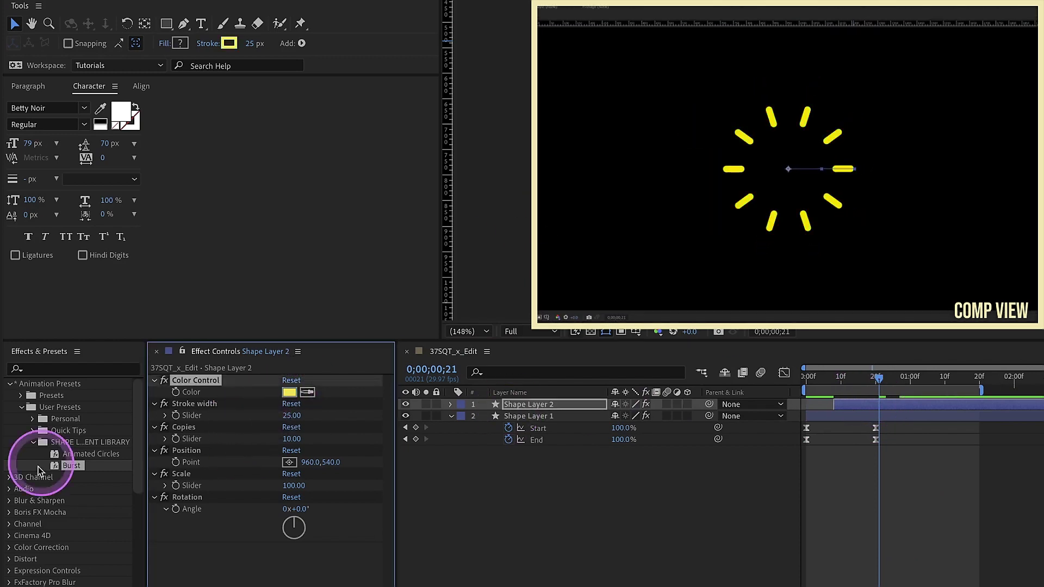
Give the copy 15 copies, stroke width 5 and scale 75, then scrub both bursts.
click(291, 438)
text(15)
key(Return)
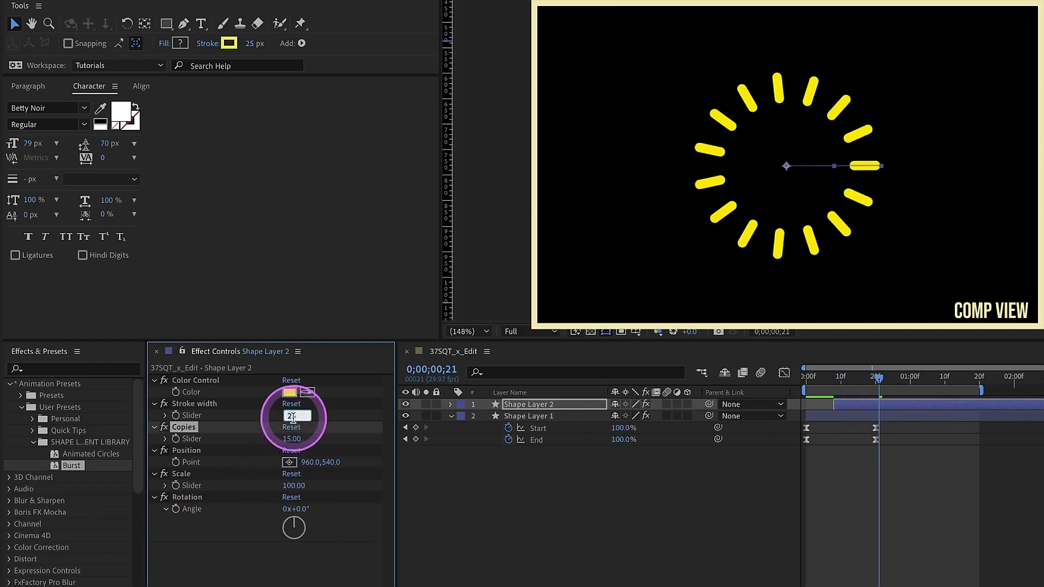
text(5)
key(Return)
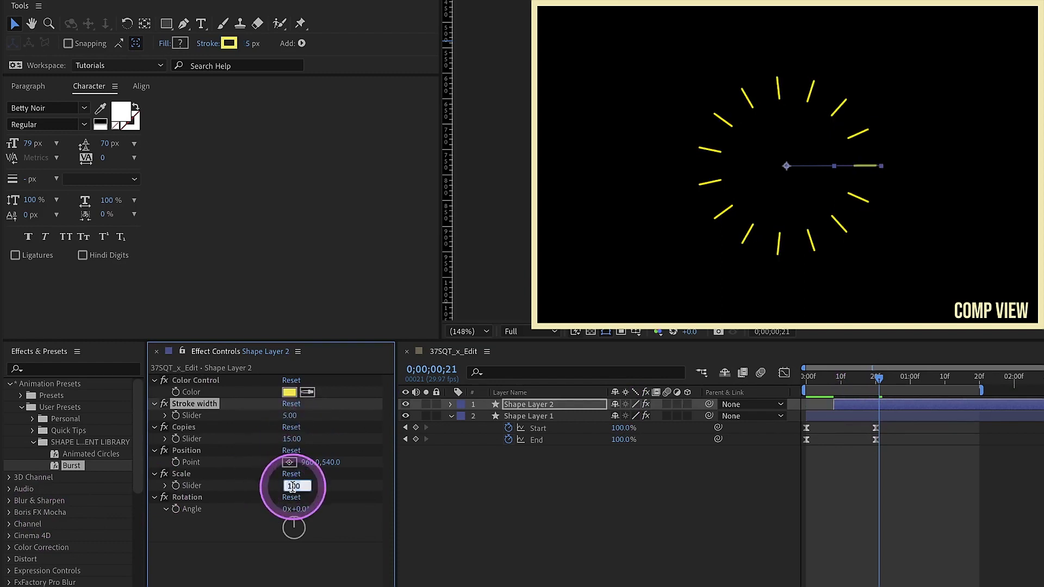
text(75)
key(Return)
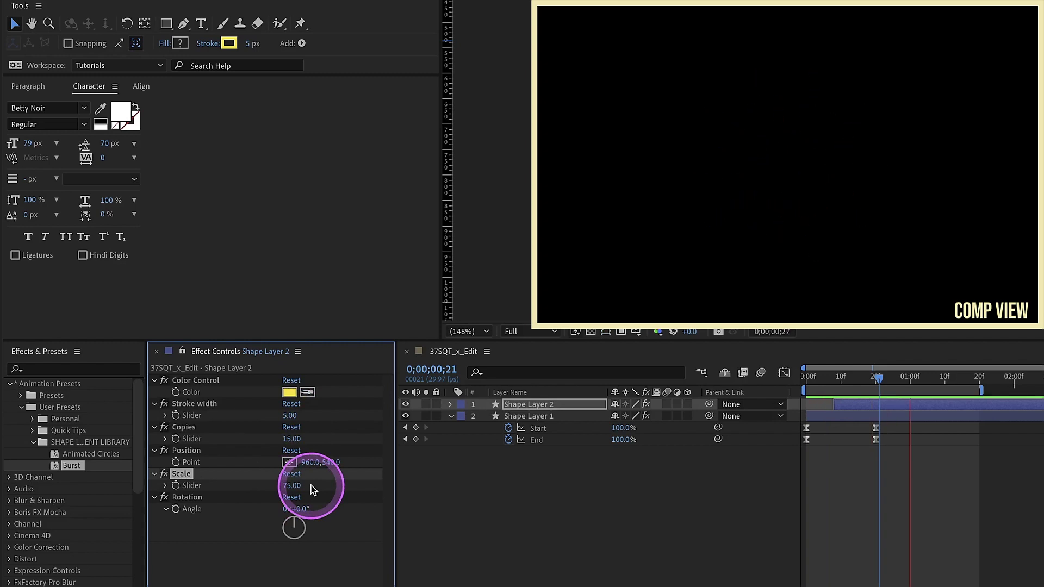
drag(827, 401, 884, 386)
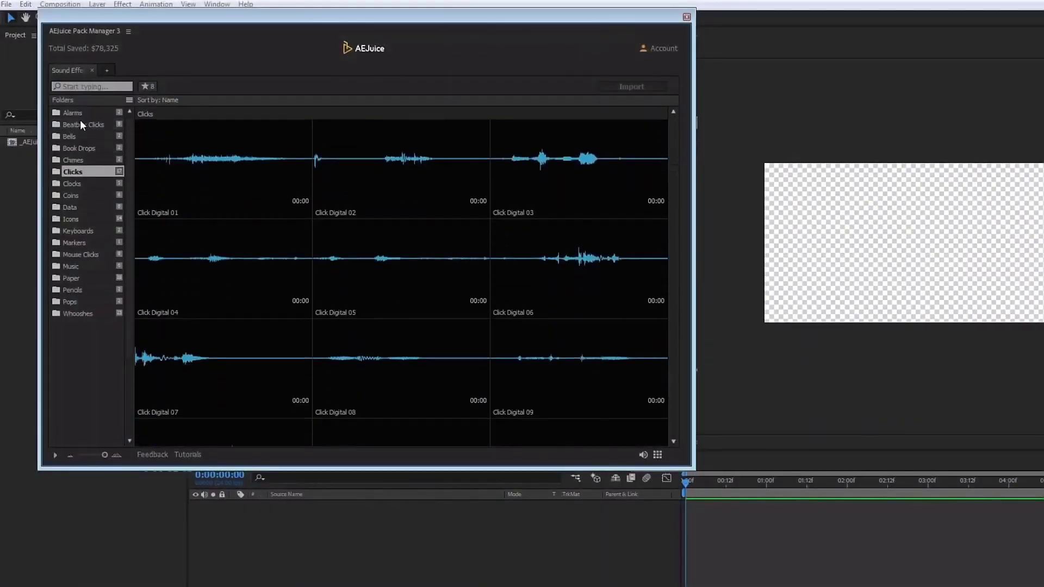
key(Down)
key(Down)
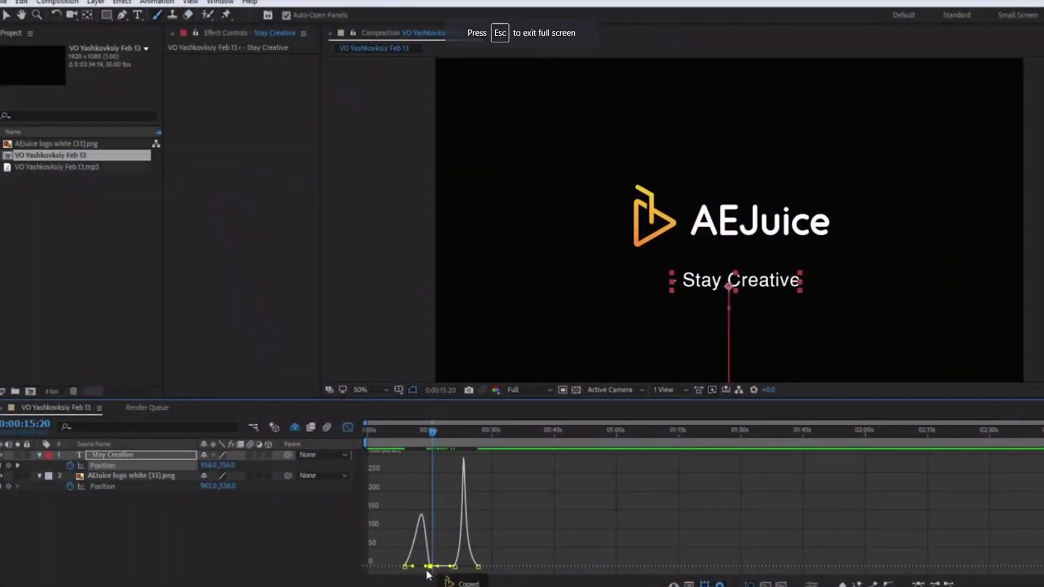
Open the AEJuice Copy Ease tool and select the solid layers.
click(220, 1)
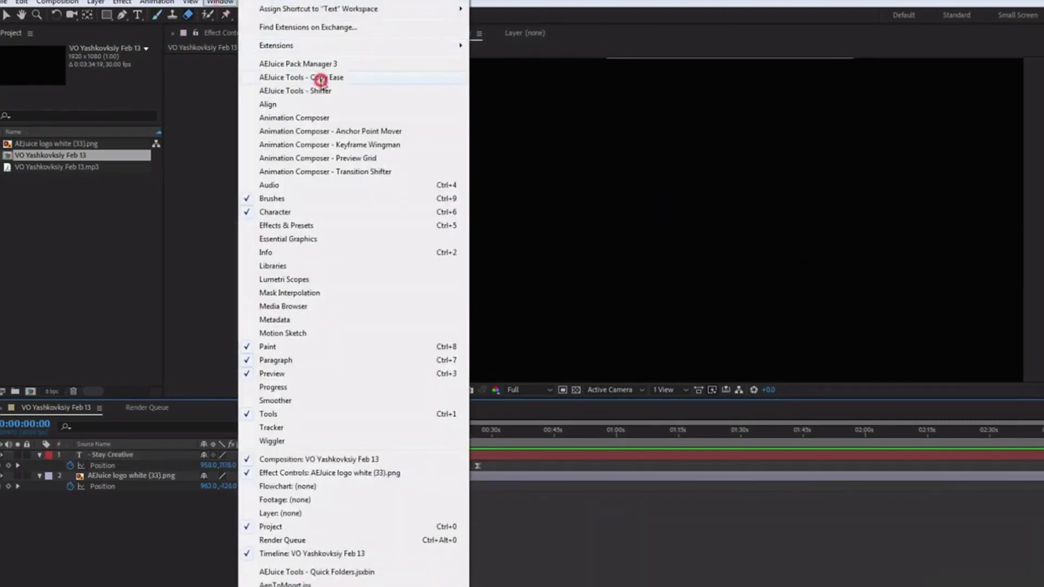
click(320, 77)
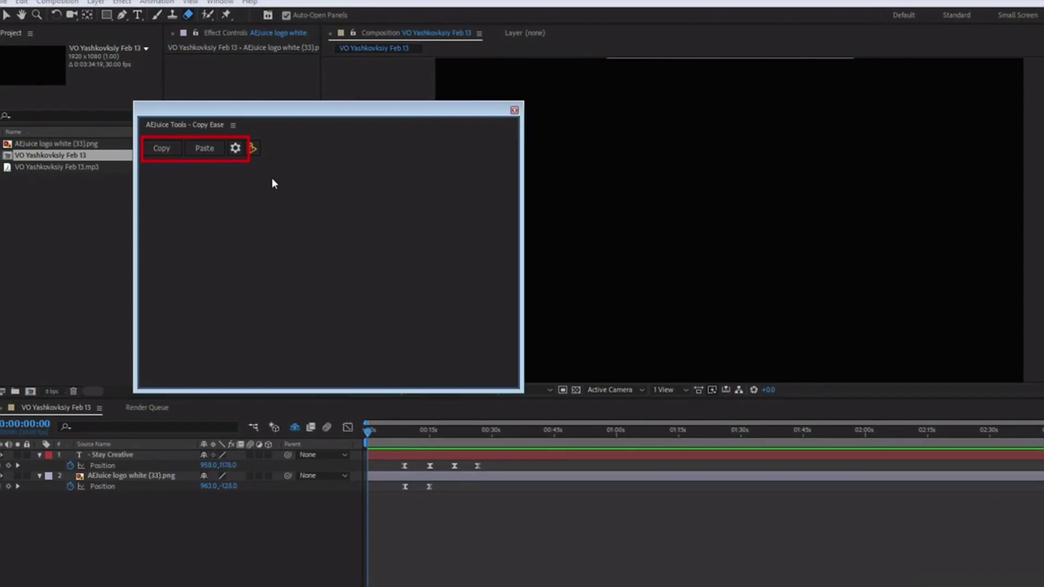
shift+click(294, 488)
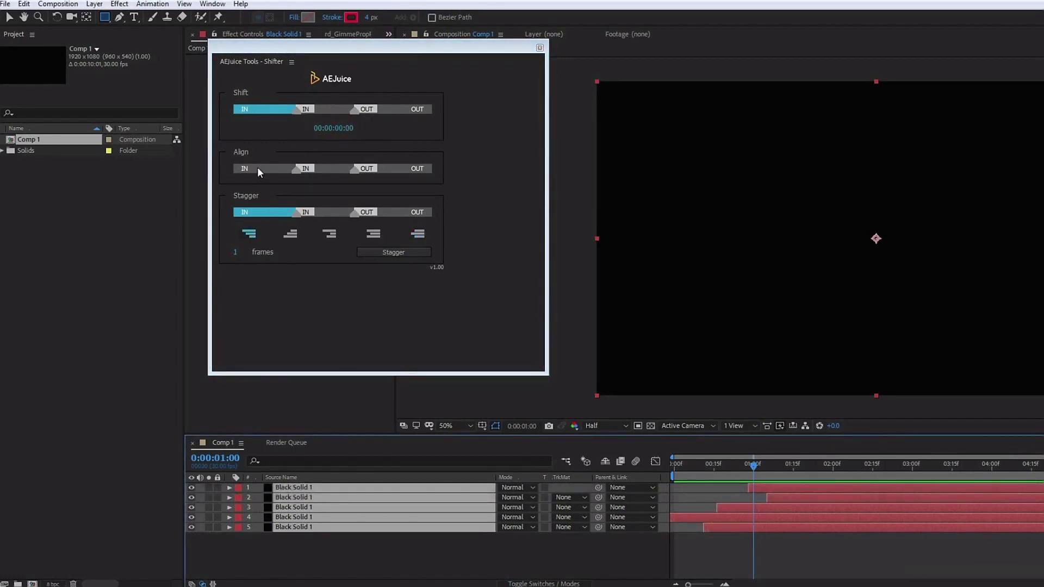
Align the five layers' in and out points to the playhead and stagger their timing.
click(257, 168)
click(262, 169)
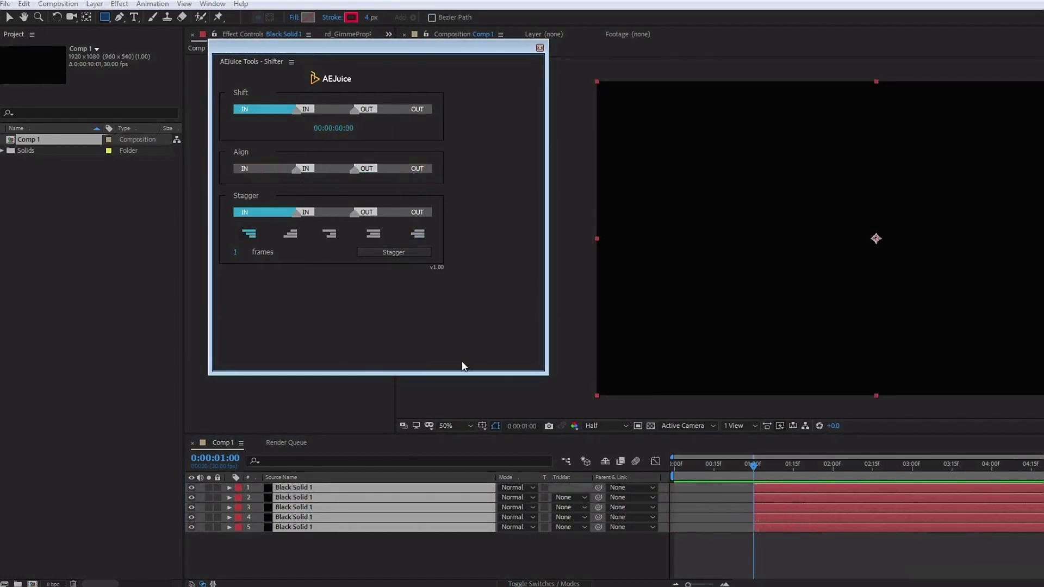
click(377, 250)
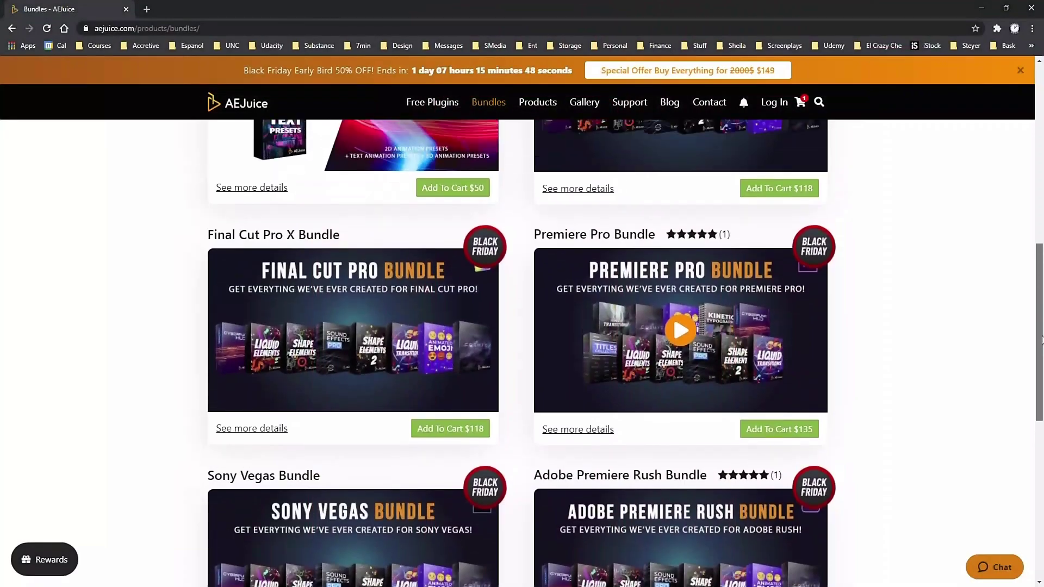
scroll(1042, 302, up, 3)
drag(1043, 302, 1043, 200)
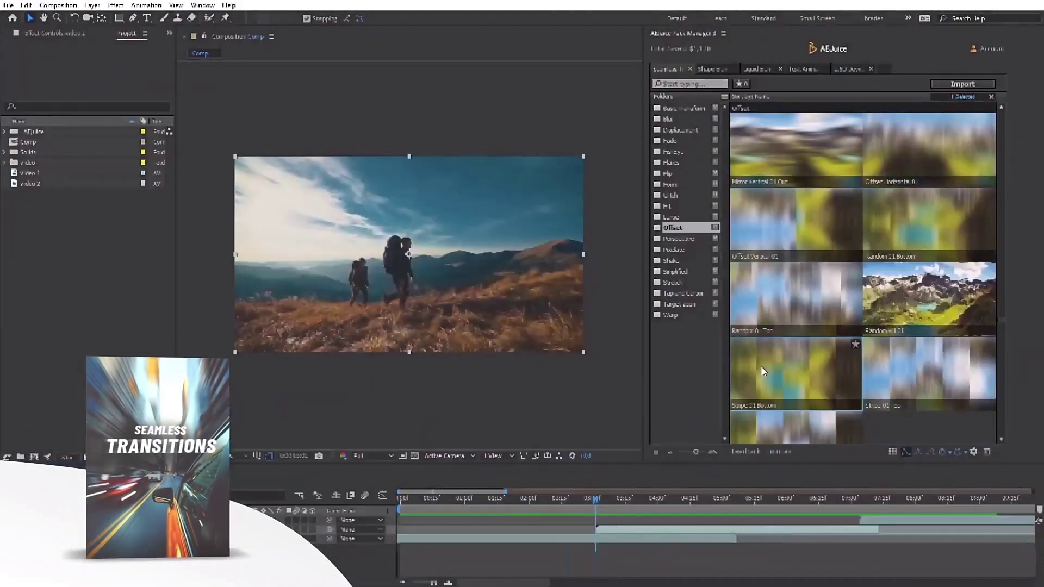
Drop a seamless transition preset onto the hiking footage and scrub to preview it.
drag(794, 305, 443, 293)
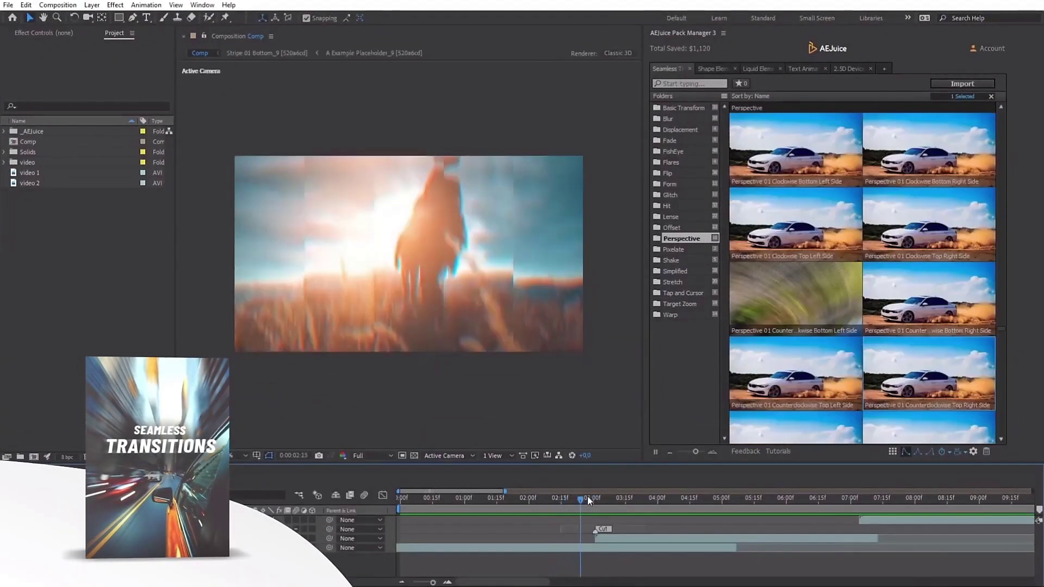
drag(587, 497, 663, 498)
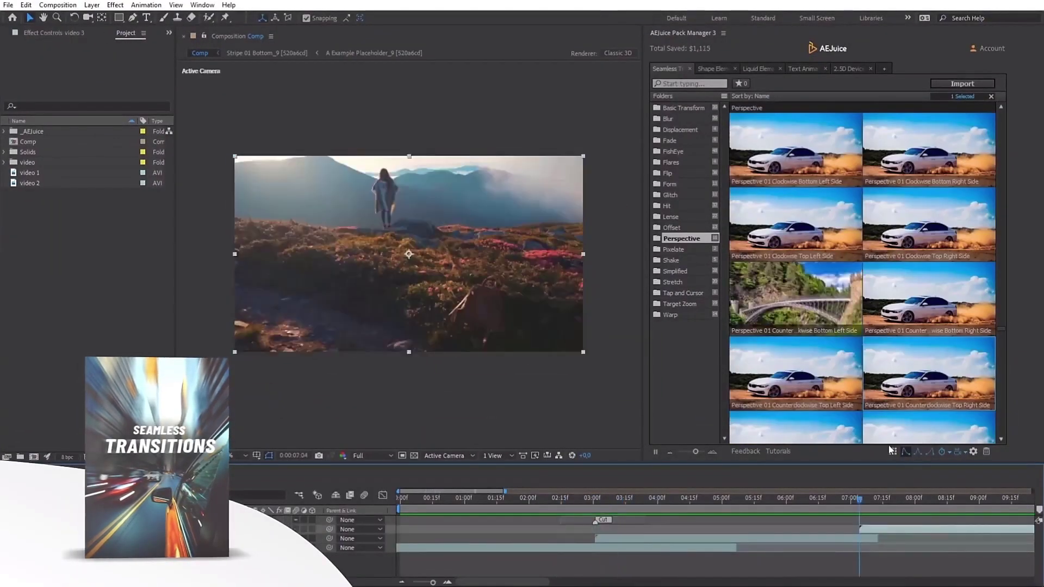